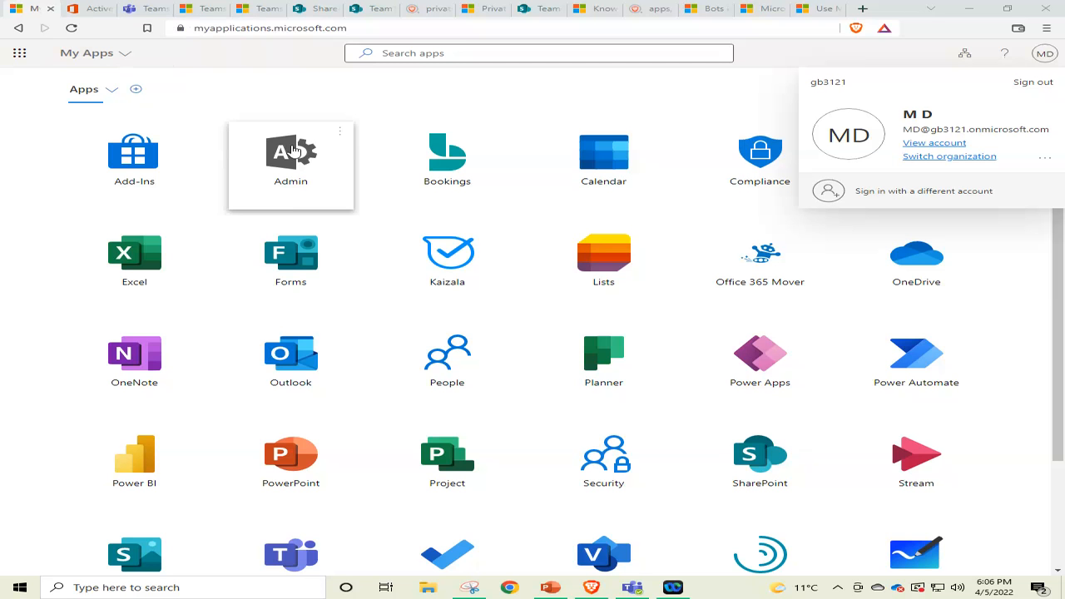
Switch to the Microsoft 365 admin center and show all of its navigation entries, including the admin centers.
left_click(80, 7)
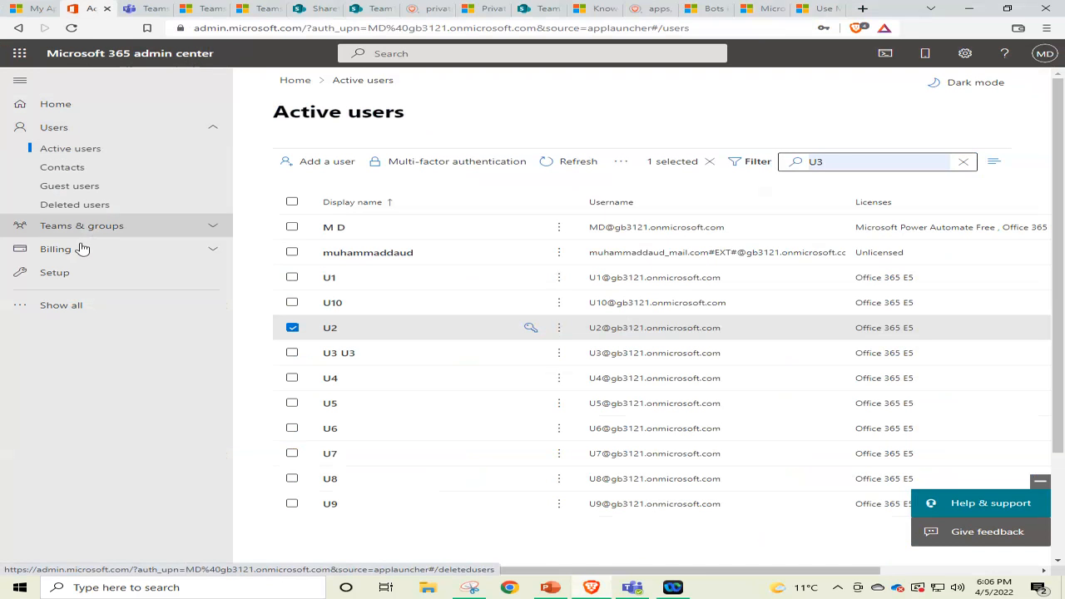
left_click(74, 308)
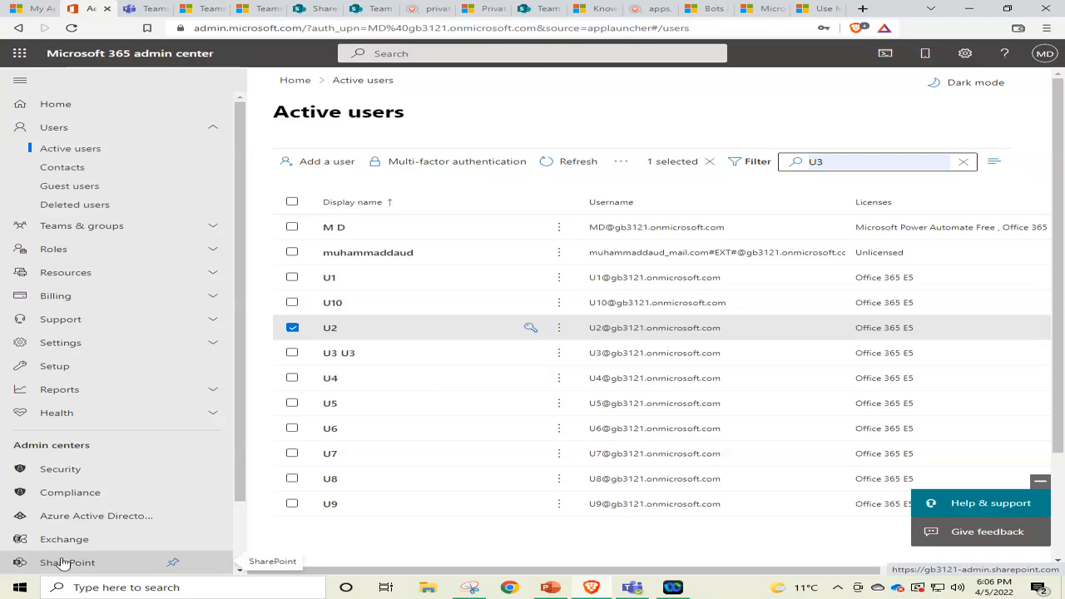
Reorder the browser tabs so the SharePoint admin center comes directly after the Microsoft 365 admin center.
left_click(213, 8)
left_click(305, 8)
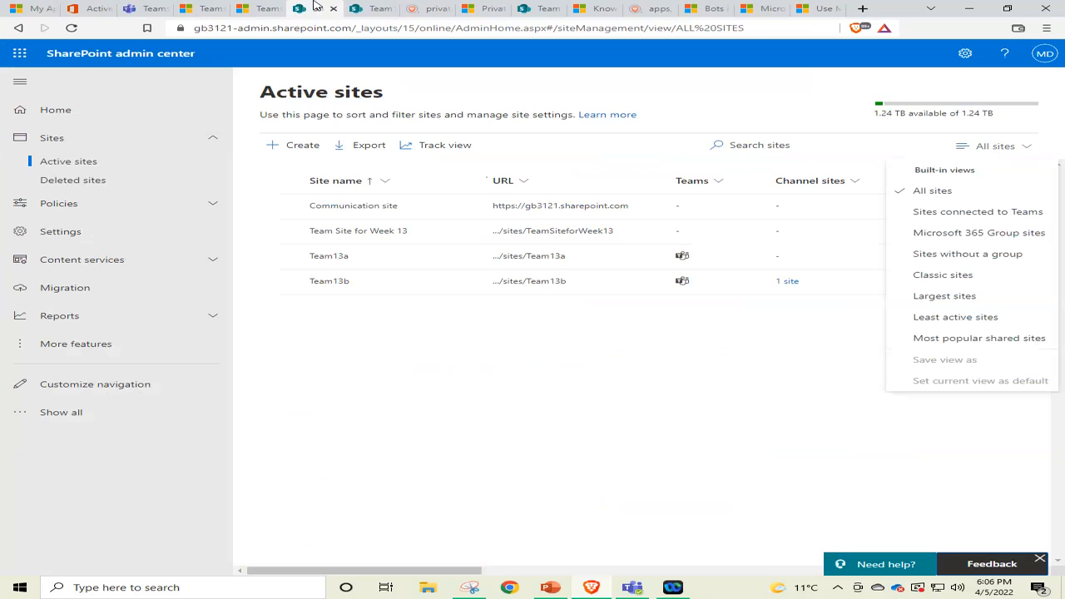
left_click_drag(306, 5, 144, 5)
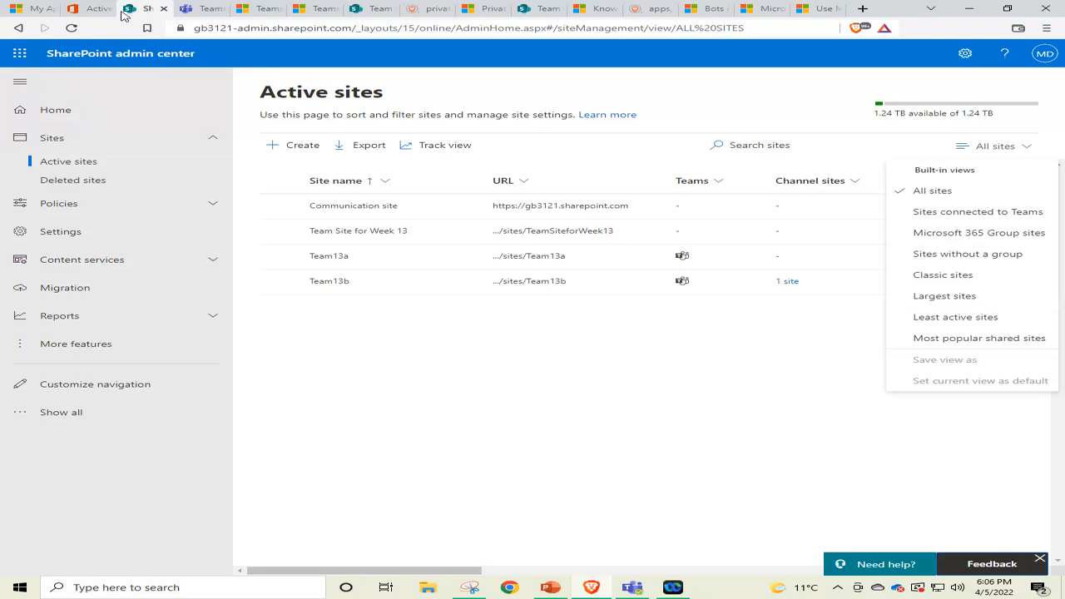
Bring up the Team13b documents page, restore the browser from full screen, and lower its upper edge to uncover the PowerPoint ribbon behind.
left_click(366, 8)
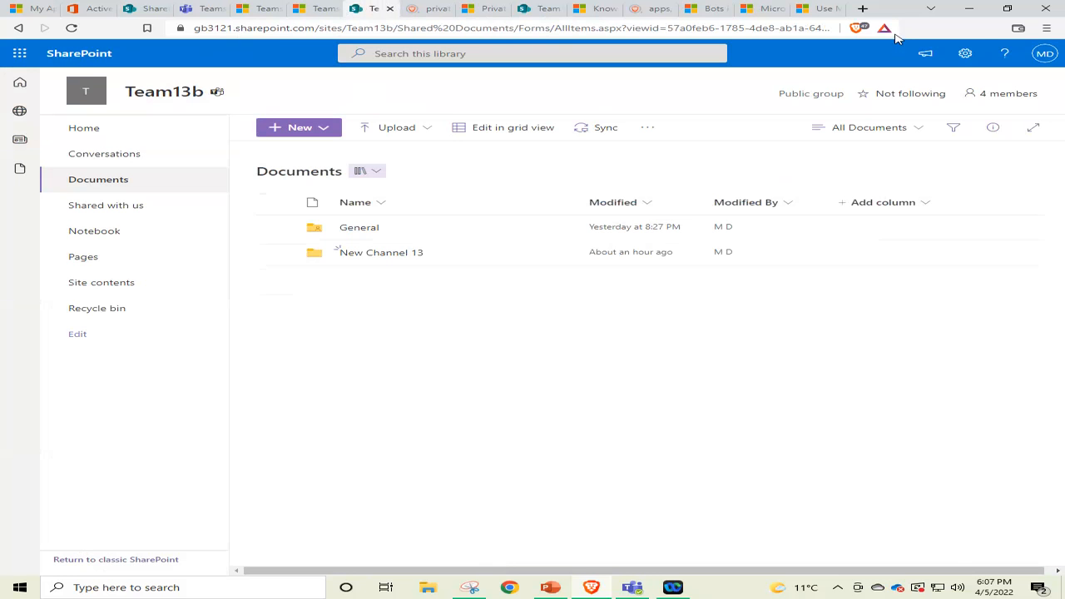
left_click(1010, 8)
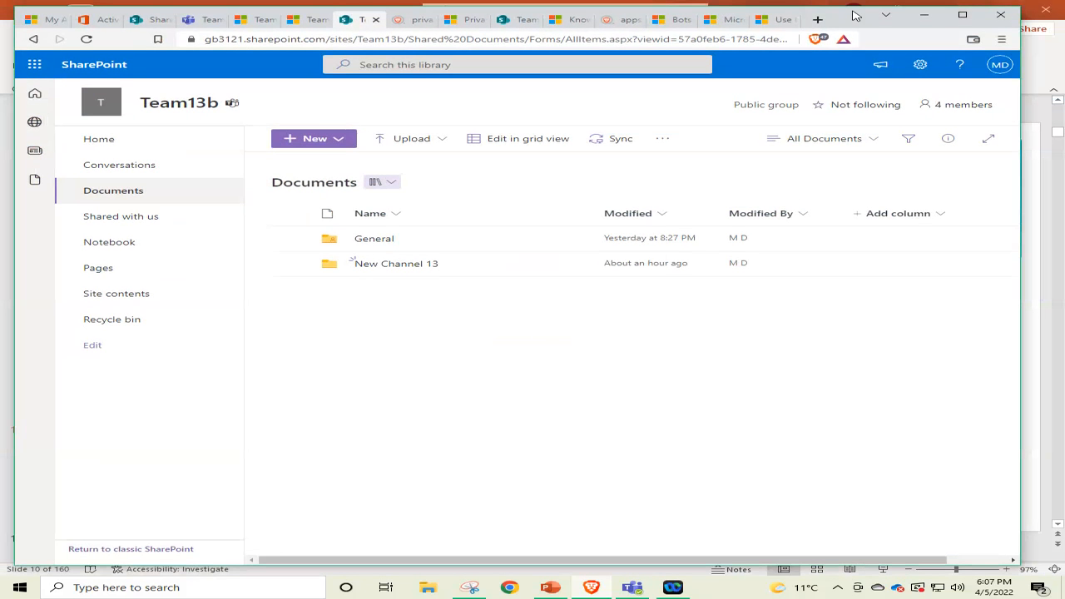
left_click_drag(856, 16, 865, 37)
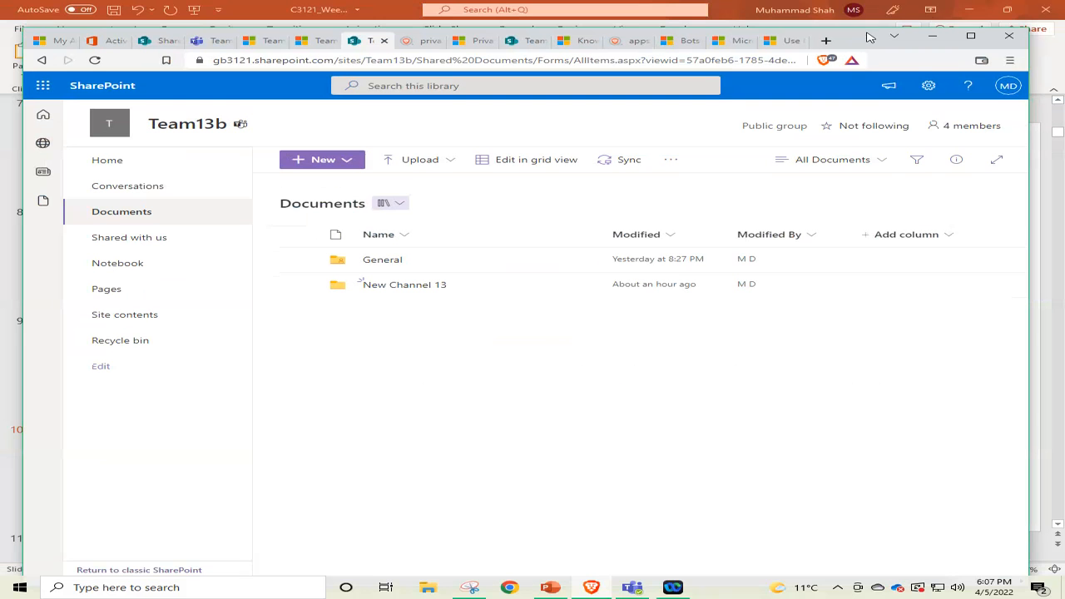
left_click_drag(870, 38, 869, 26)
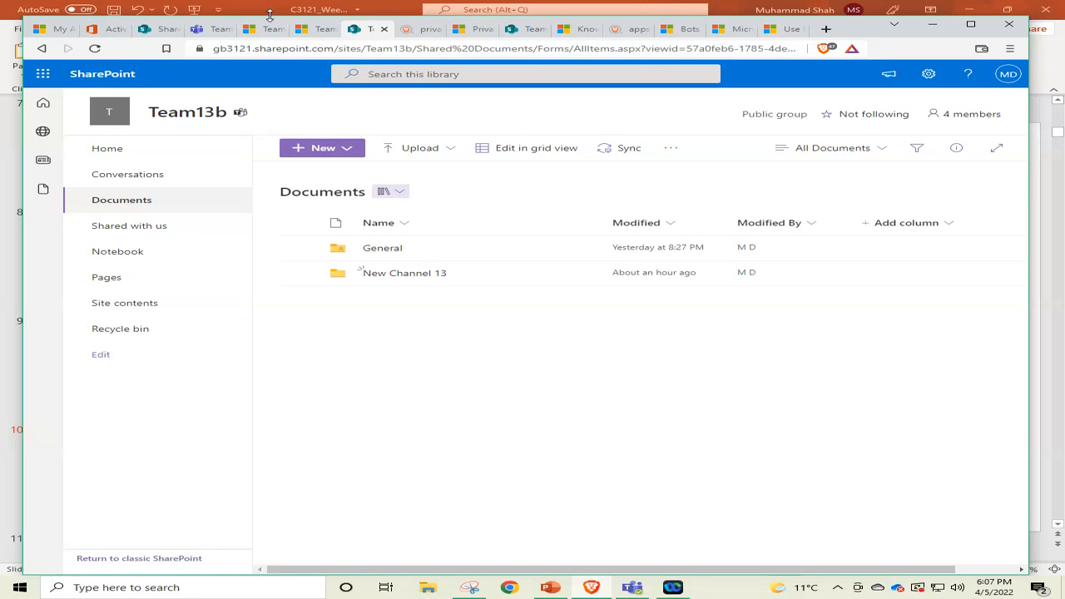
left_click_drag(269, 15, 269, 53)
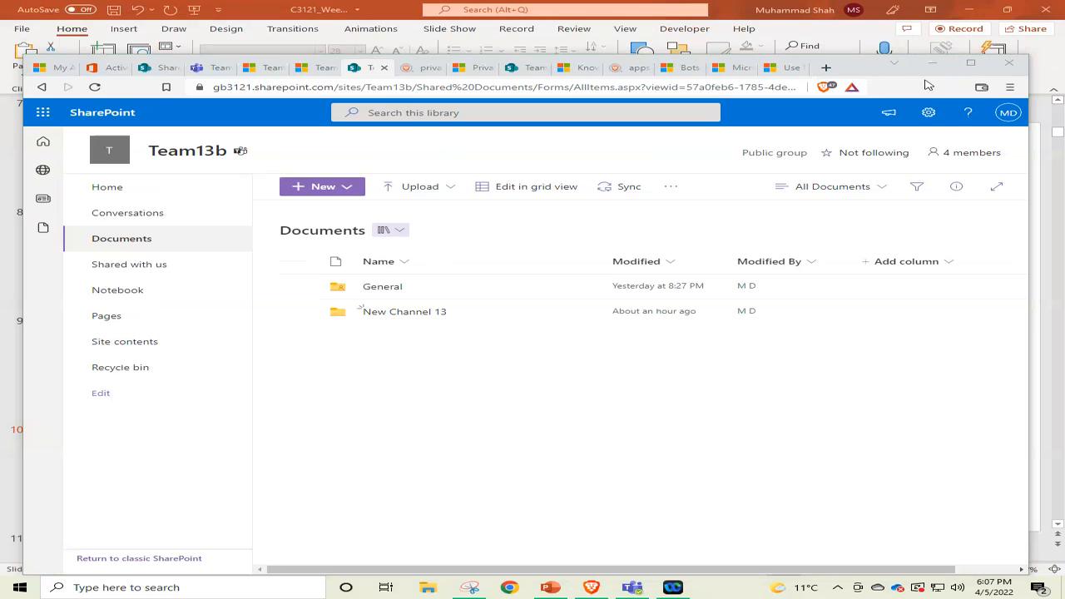
Close all browser tabs except My Apps, Microsoft 365 admin center, SharePoint admin center and Teams settings.
left_click(778, 66)
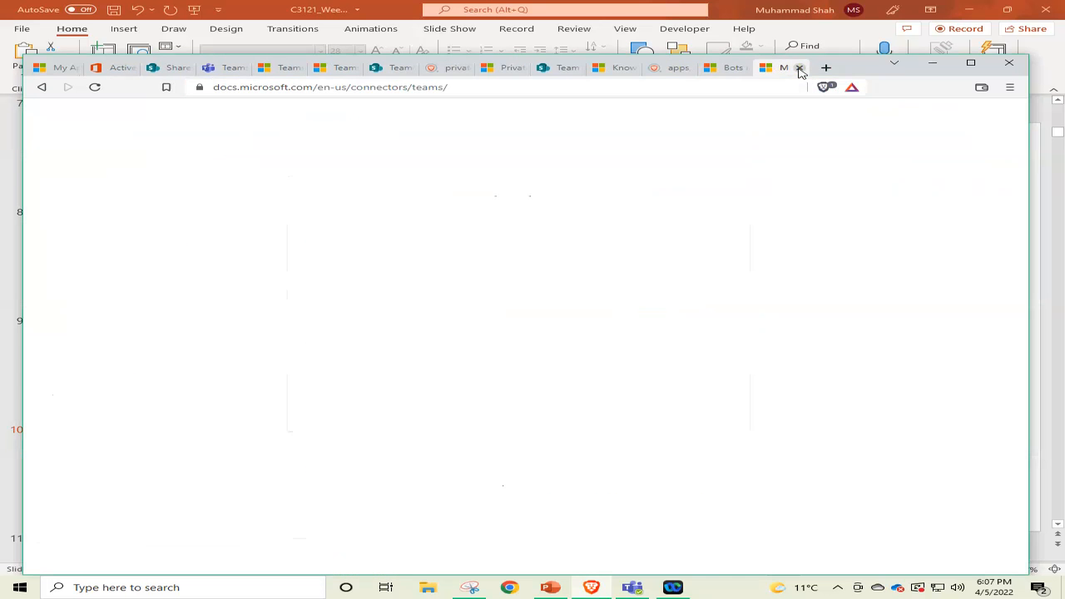
left_click(799, 69)
left_click(800, 68)
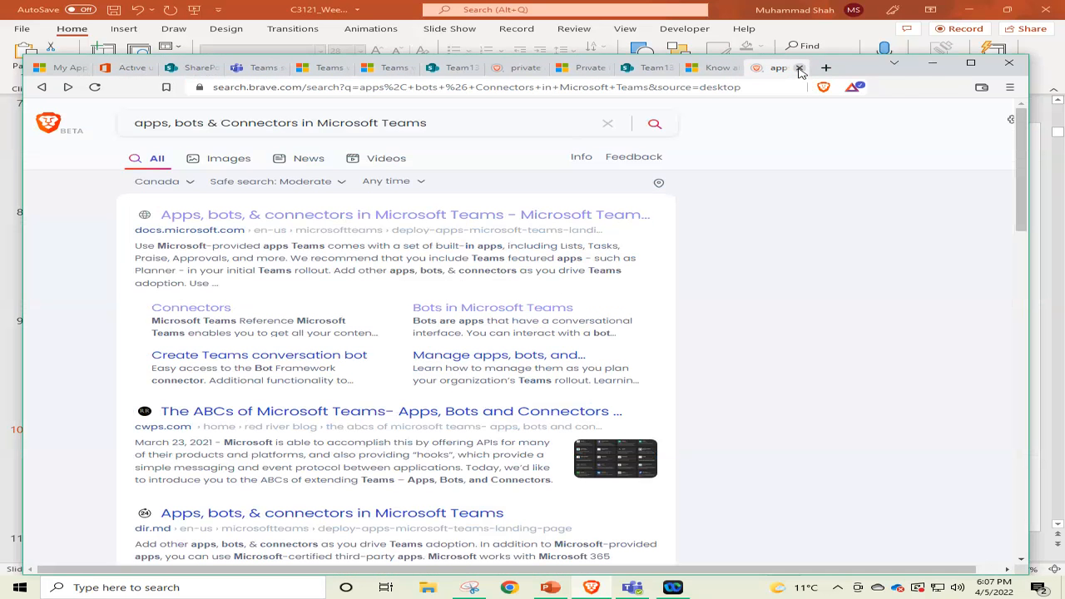
left_click(799, 68)
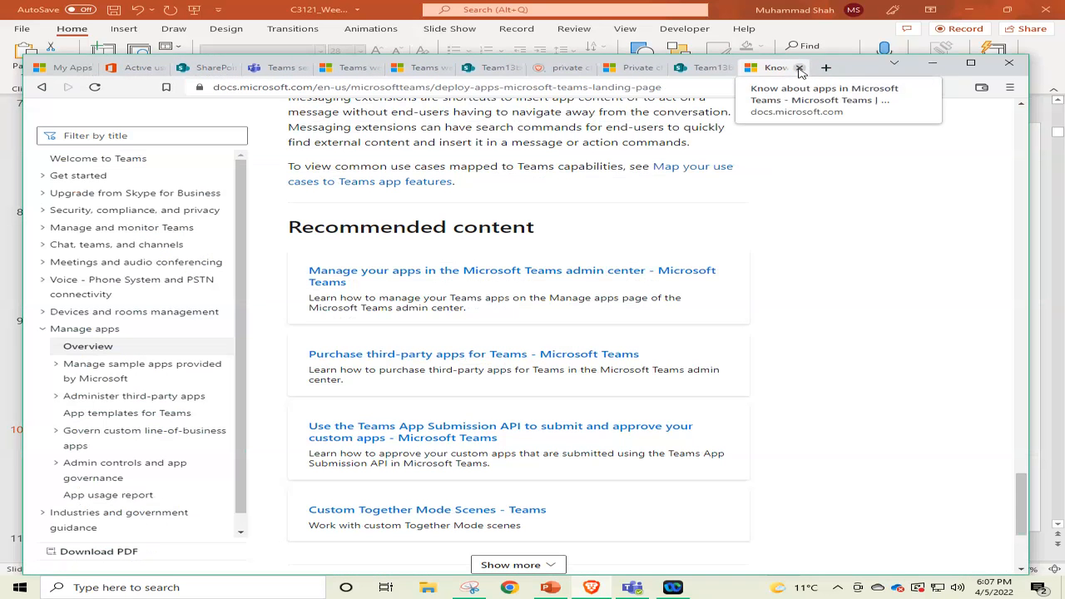
left_click(799, 68)
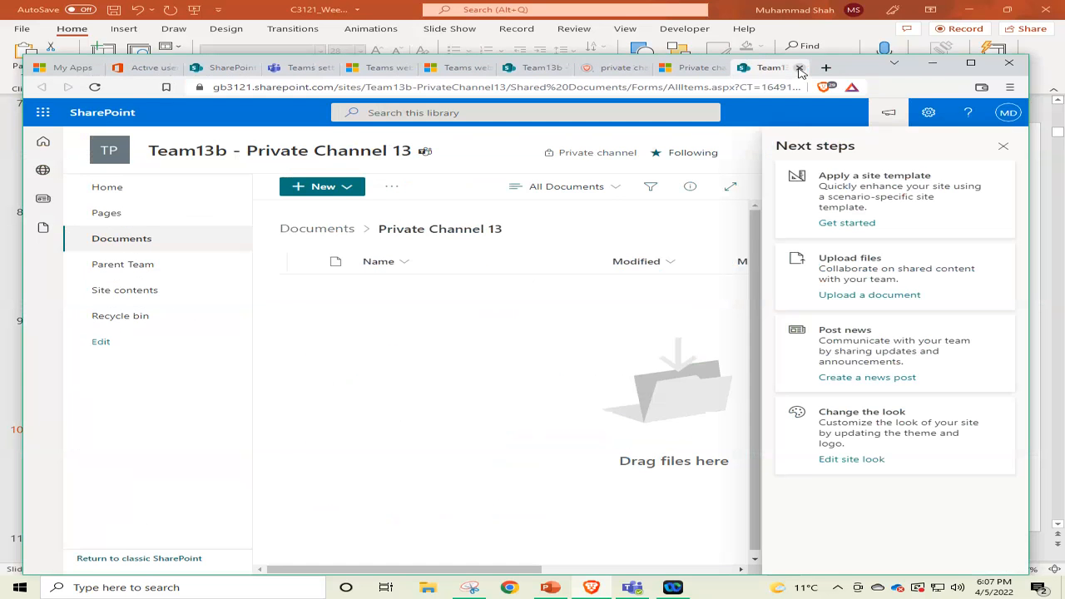
left_click(799, 68)
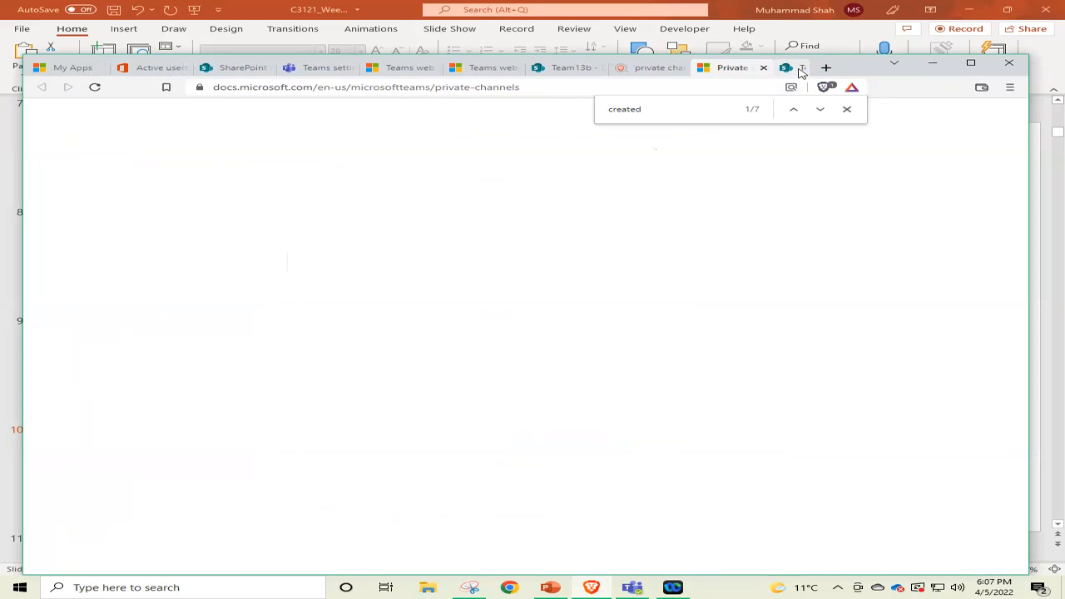
left_click(799, 68)
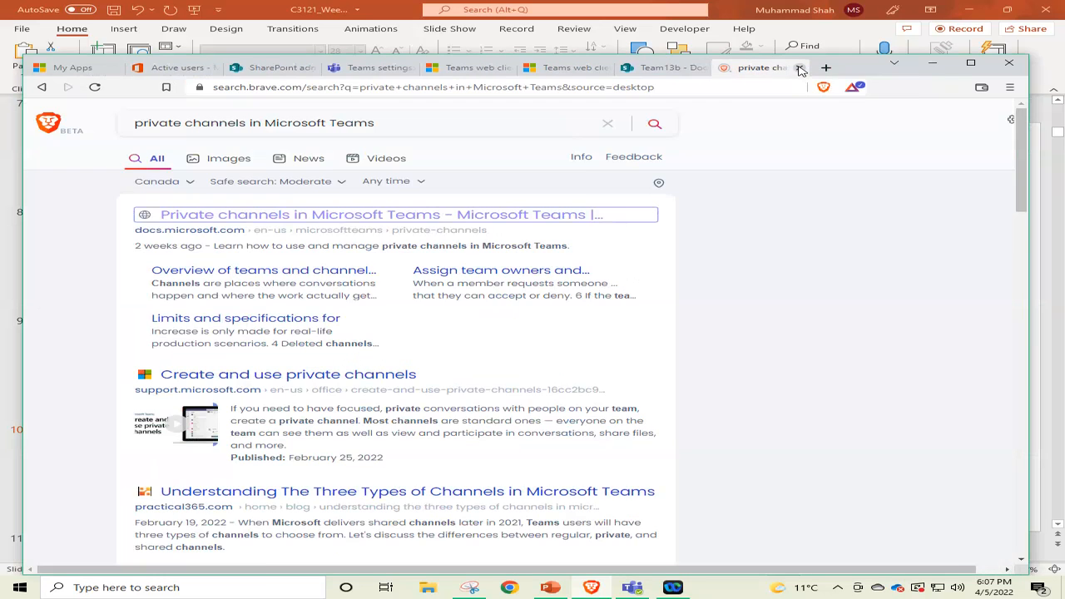
left_click(799, 68)
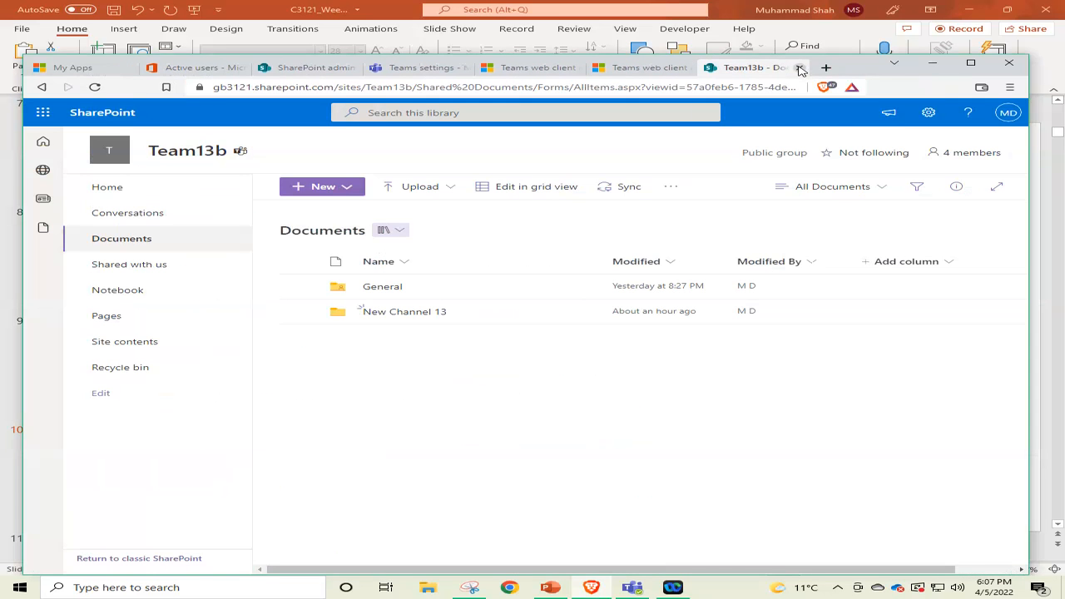
left_click(799, 68)
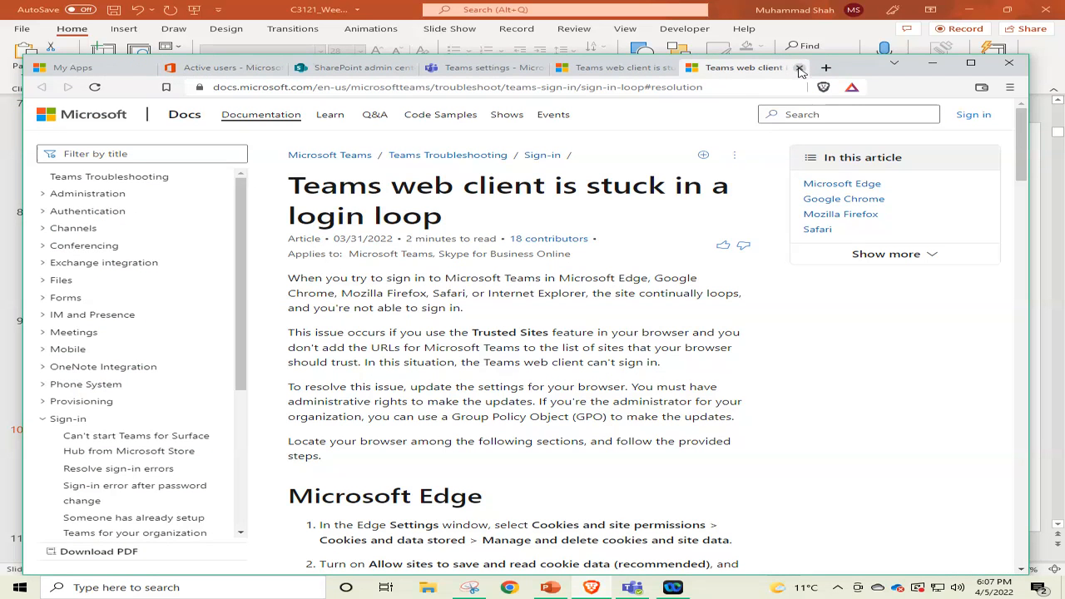
left_click(799, 68)
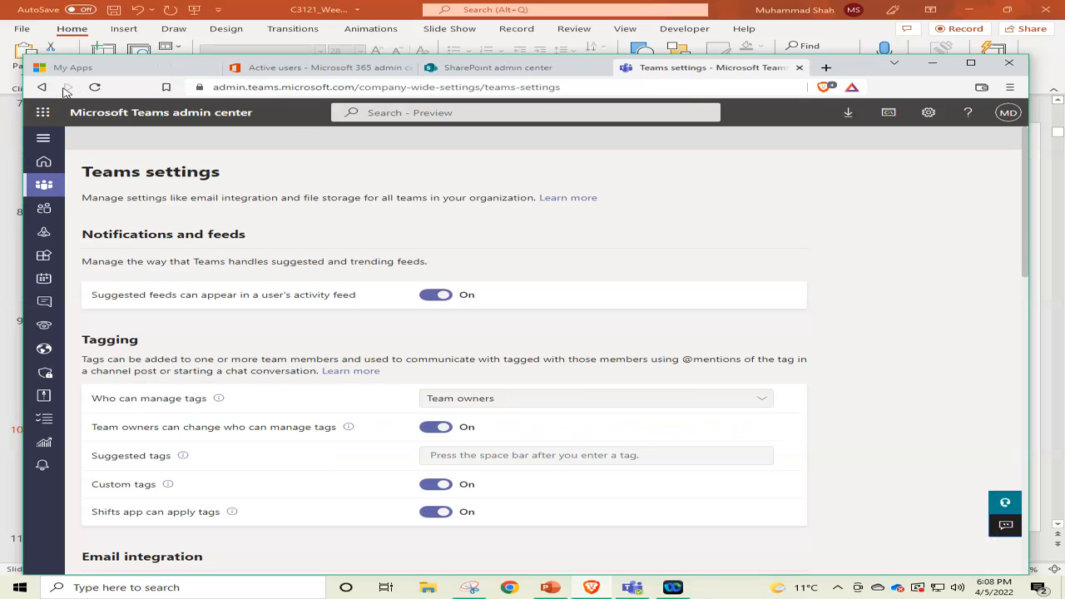
Review the remaining pages in turn: My Apps, Active users, SharePoint Active sites and Teams settings.
left_click(96, 68)
left_click(308, 68)
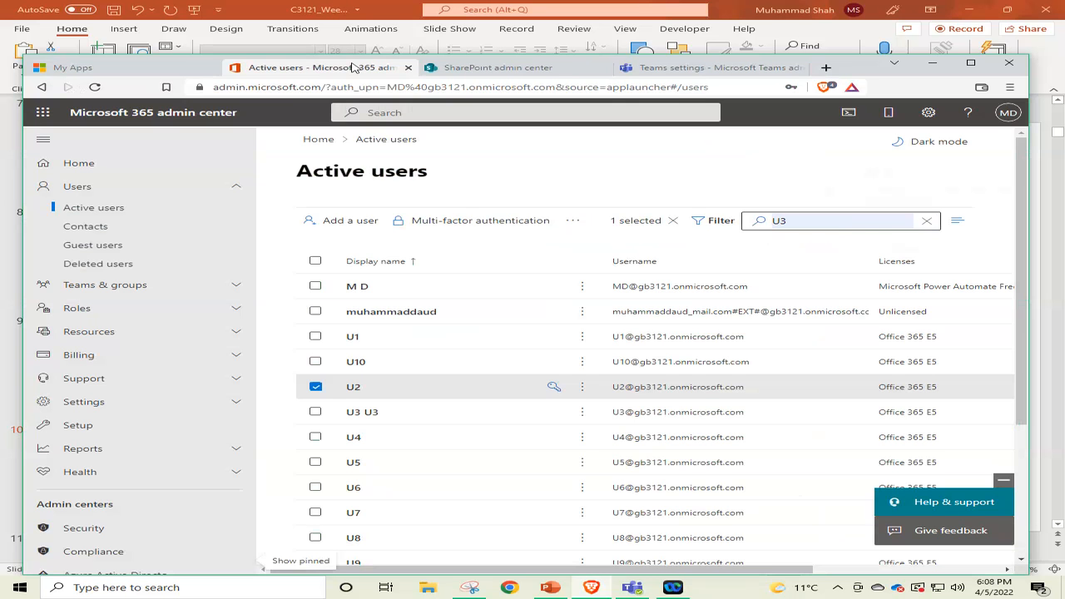
left_click(483, 68)
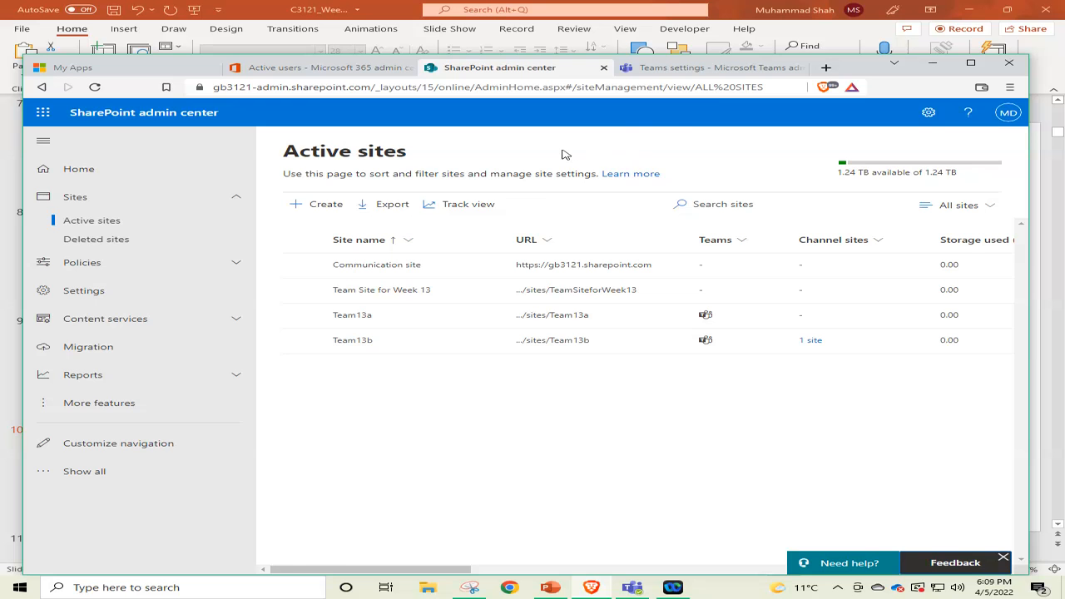
left_click(722, 66)
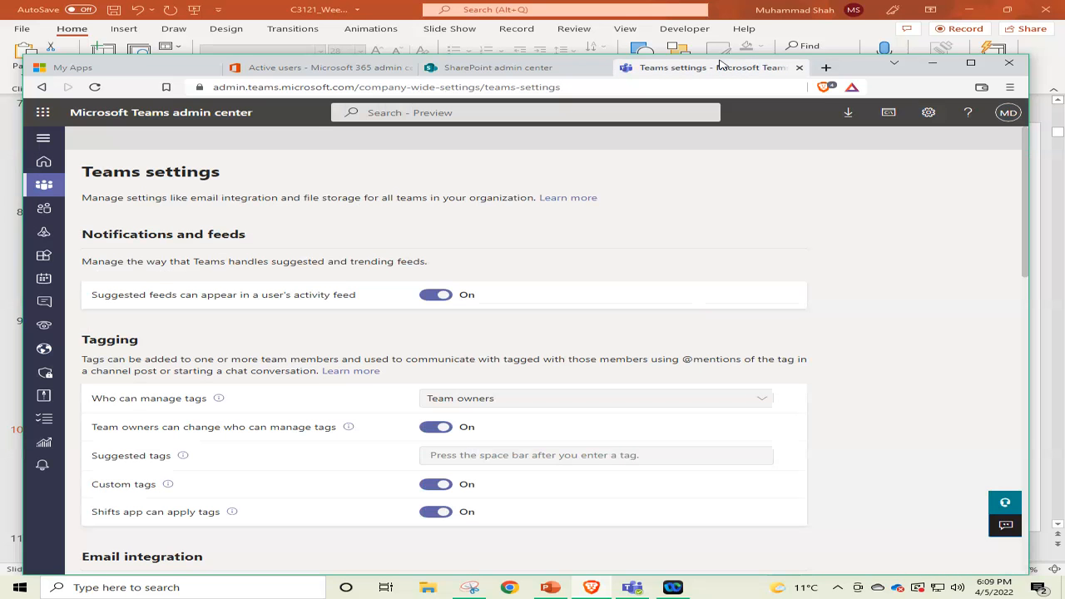
Open the All admin centers page in the Microsoft 365 admin center and look through the full list.
left_click(294, 66)
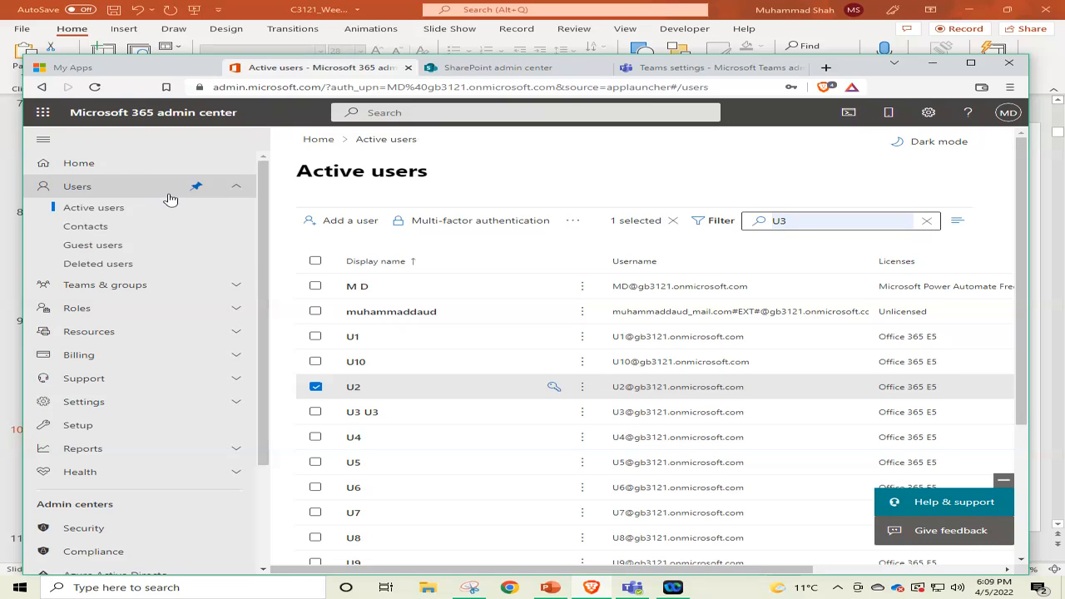
scroll(170, 200, "down", 2)
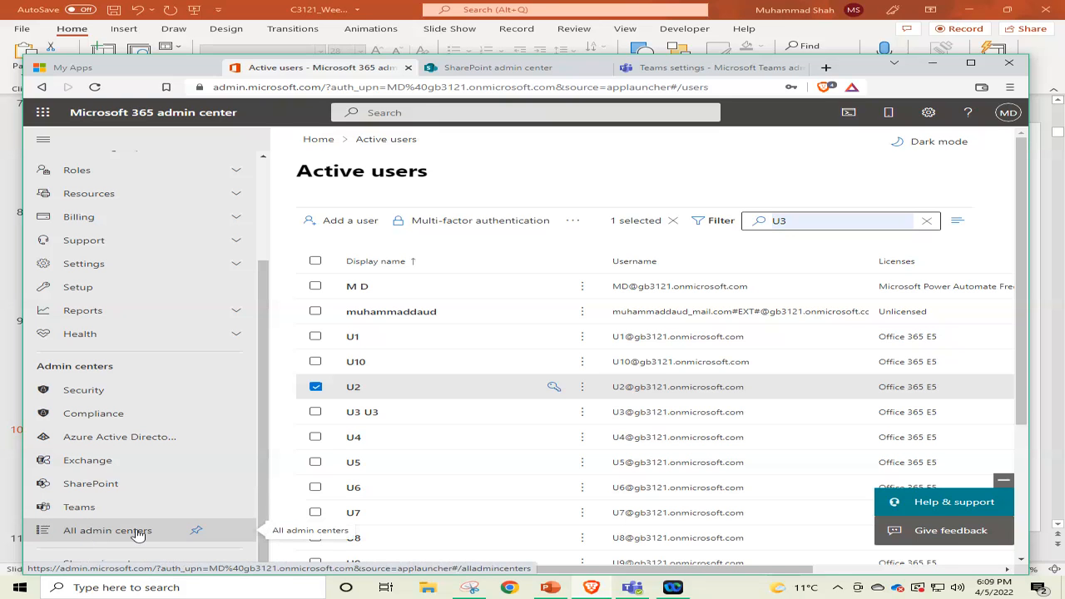
left_click(96, 533)
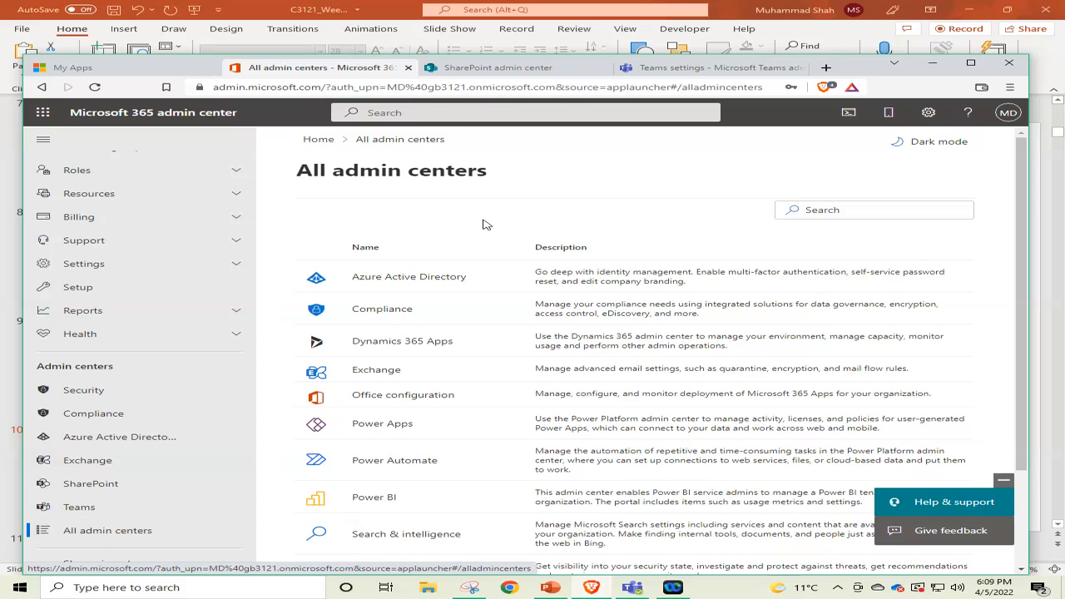
scroll(486, 225, "down", 3)
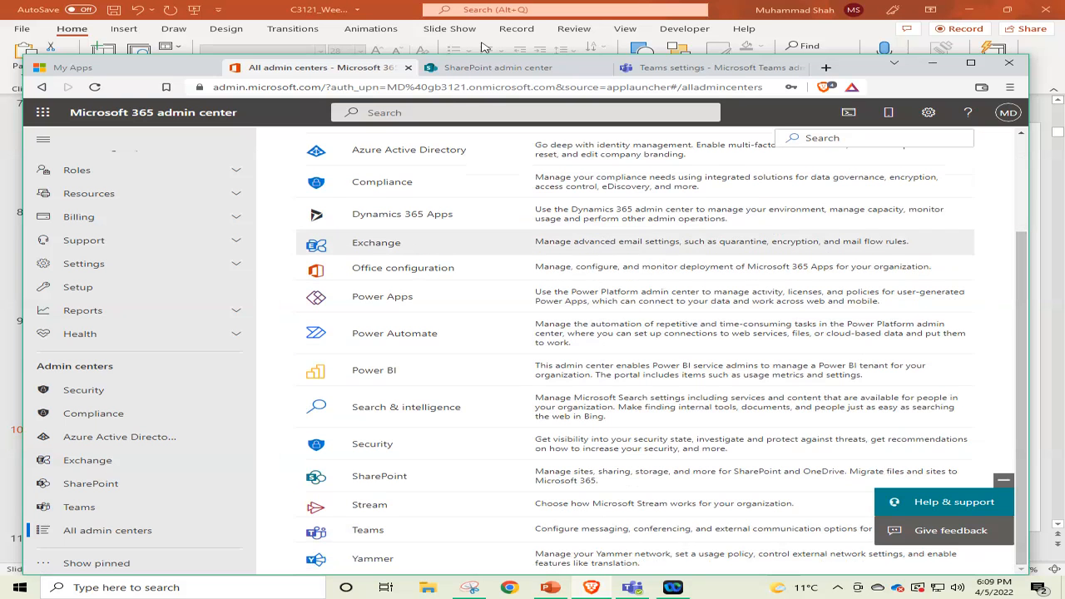
Switch to the Microsoft Teams admin center, expand its navigation menu and look over the available sections.
left_click(497, 65)
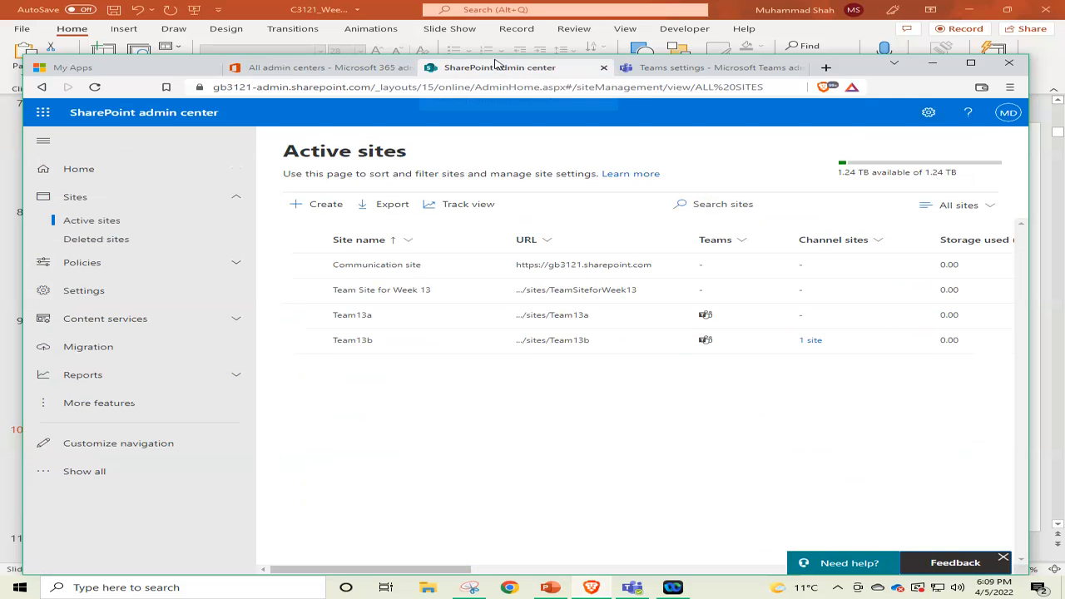
left_click(697, 67)
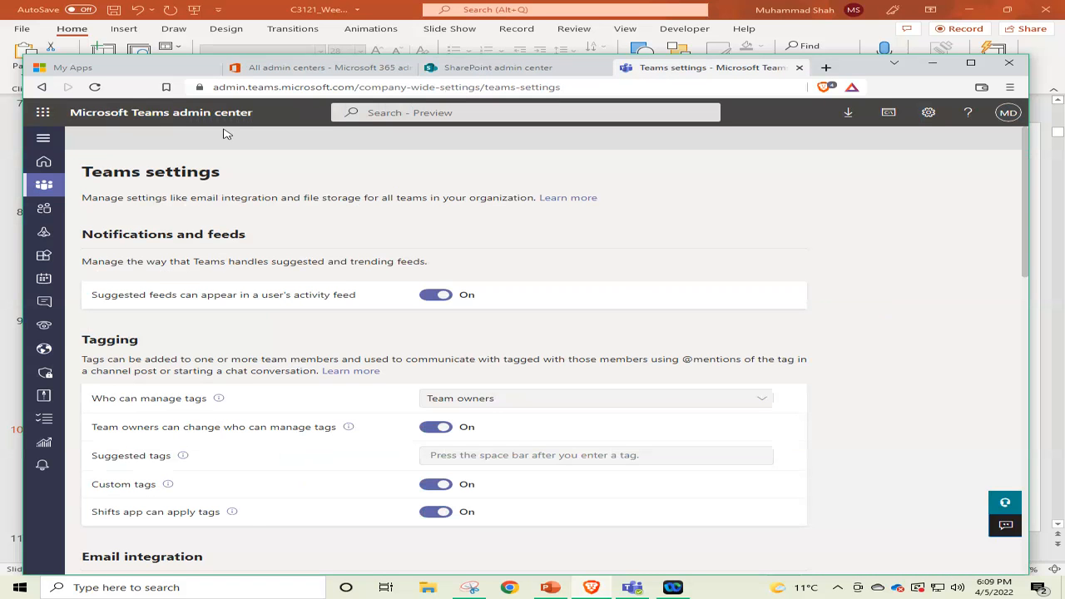
left_click(43, 139)
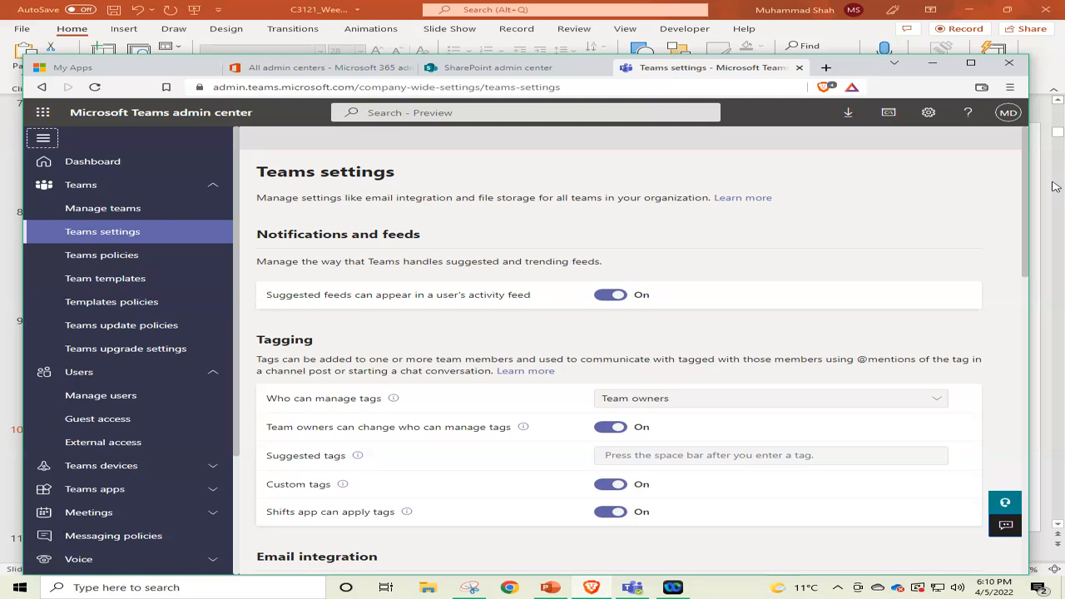
scroll(1019, 154, "down", 1)
scroll(1019, 153, "up", 1)
scroll(240, 204, "down", 2)
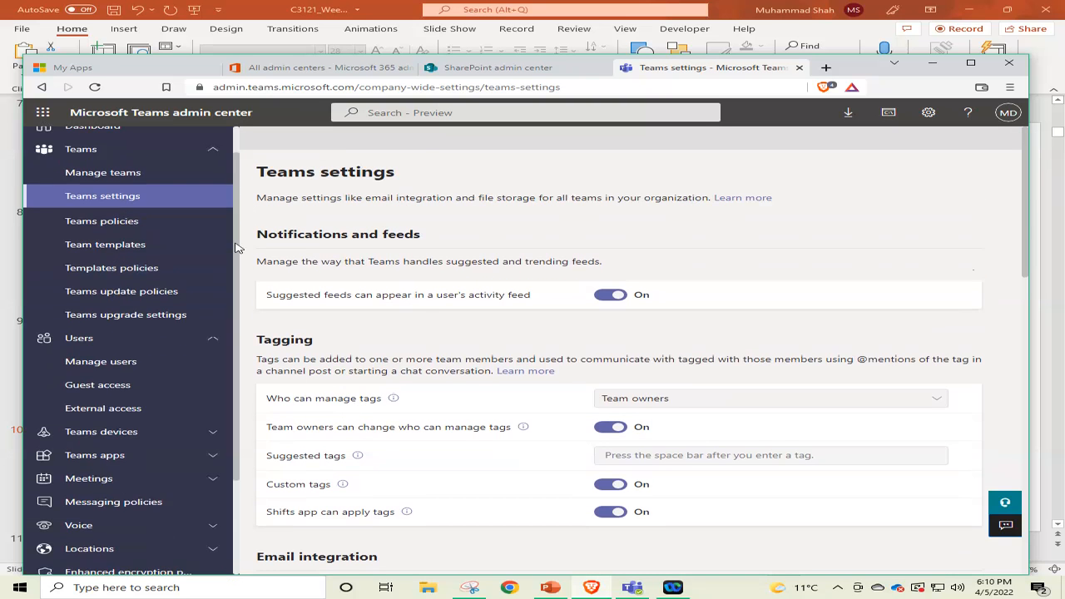
scroll(236, 324, "down", 1)
scroll(235, 272, "up", 4)
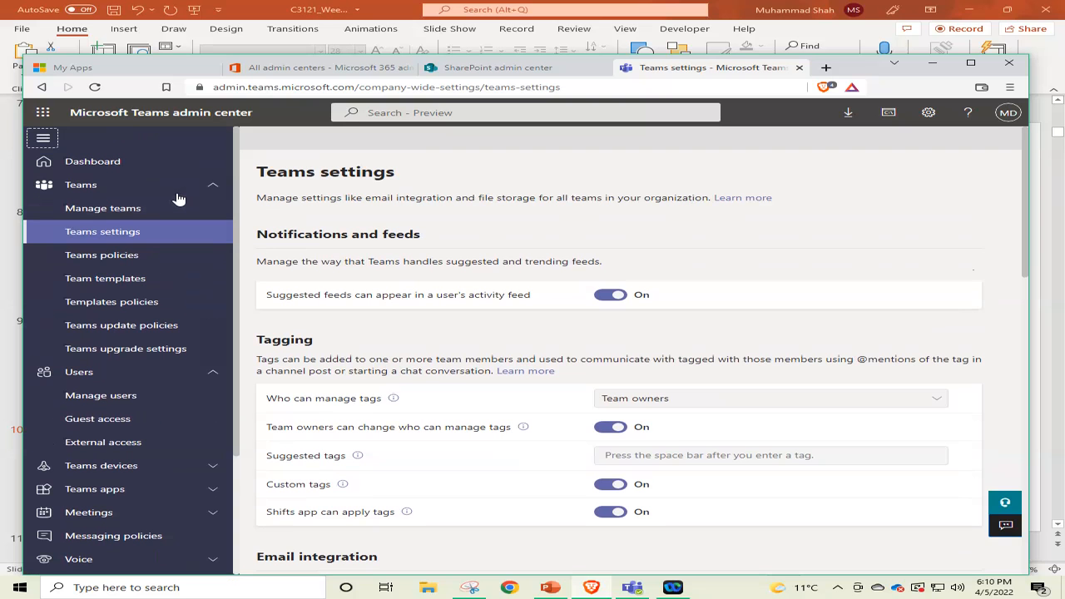
Open the Manage teams page from the Teams section of the Teams admin center.
left_click(95, 186)
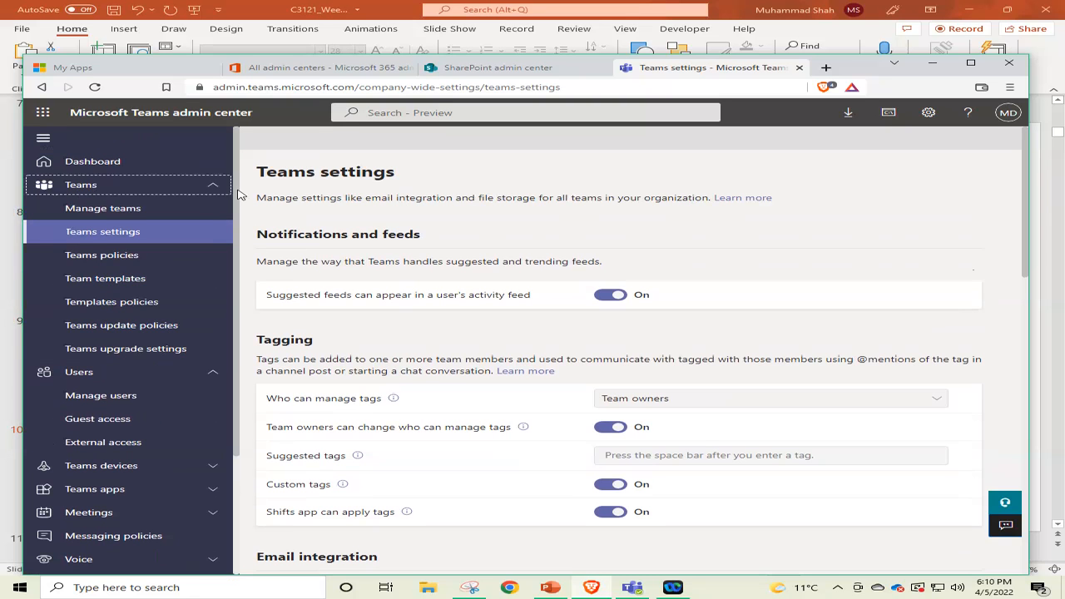
left_click(212, 188)
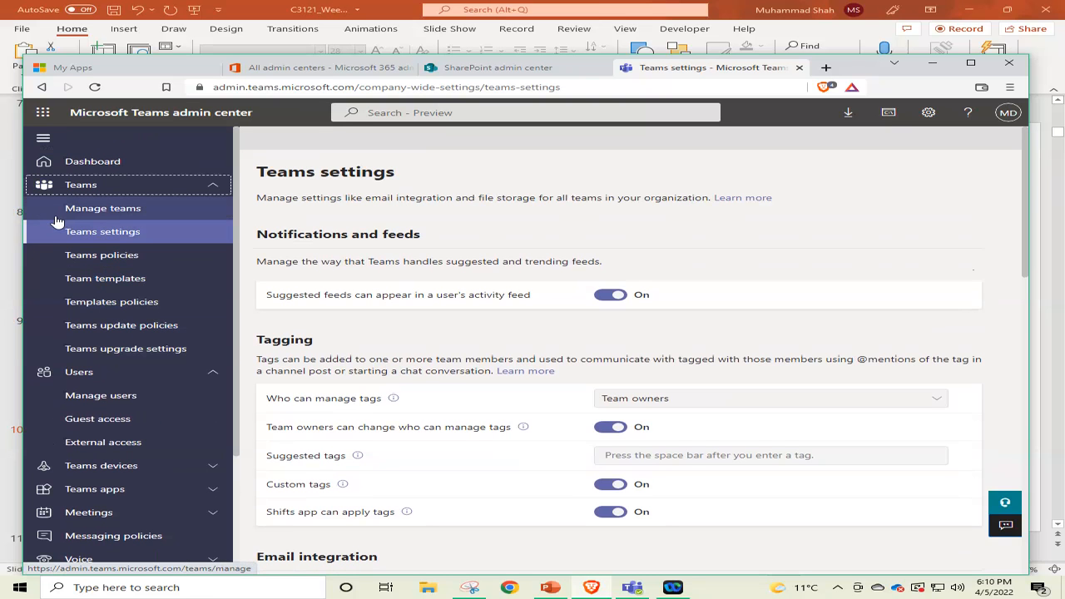
left_click(97, 214)
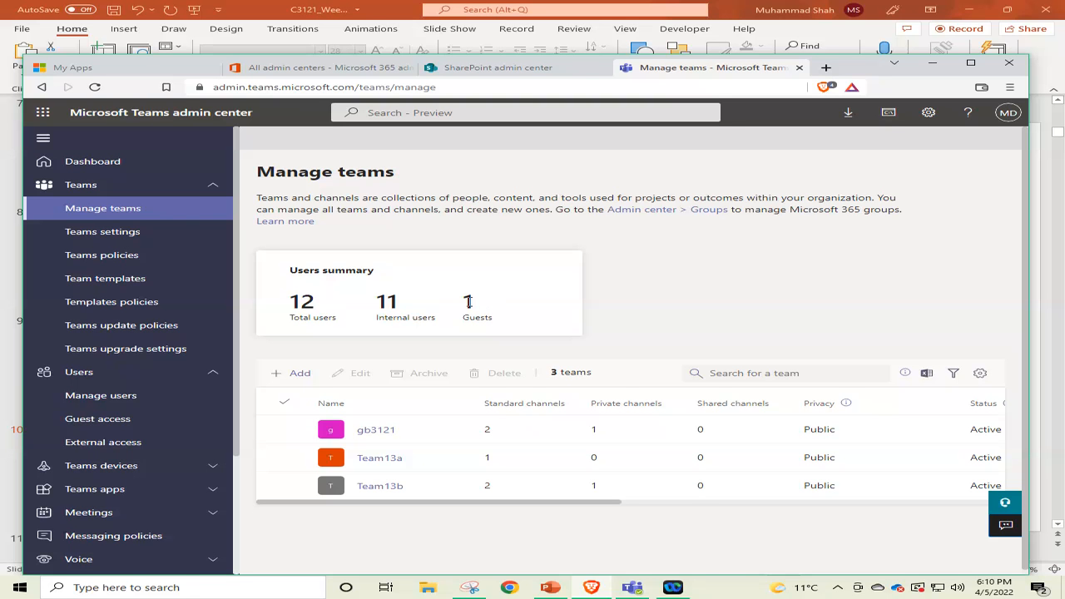
Review the Active users and Guest users lists in the Microsoft 365 admin center, ending on Active users.
left_click(315, 66)
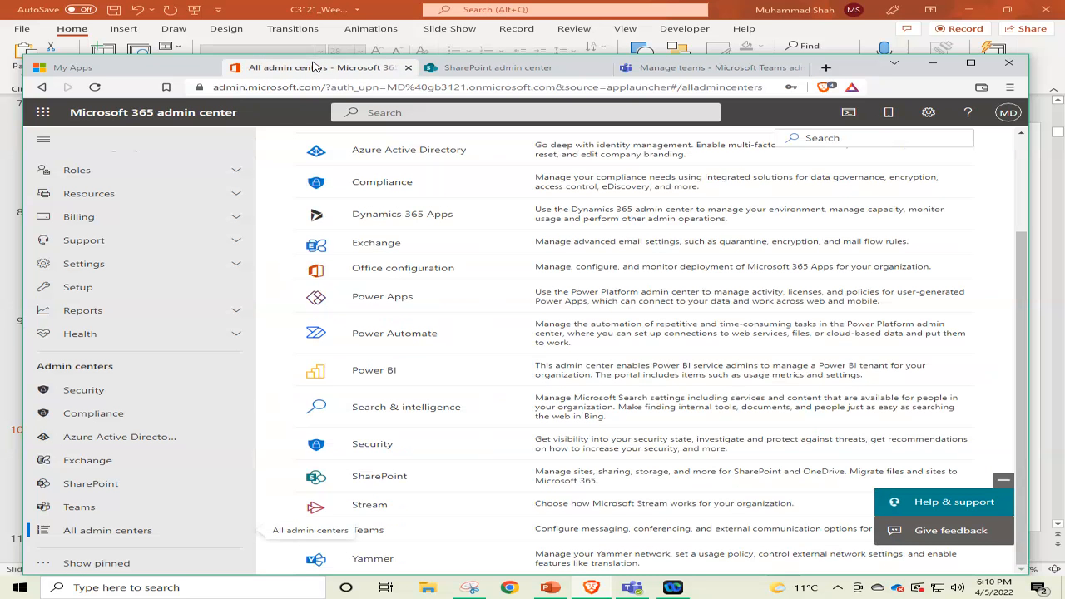
scroll(114, 190, "up", 2)
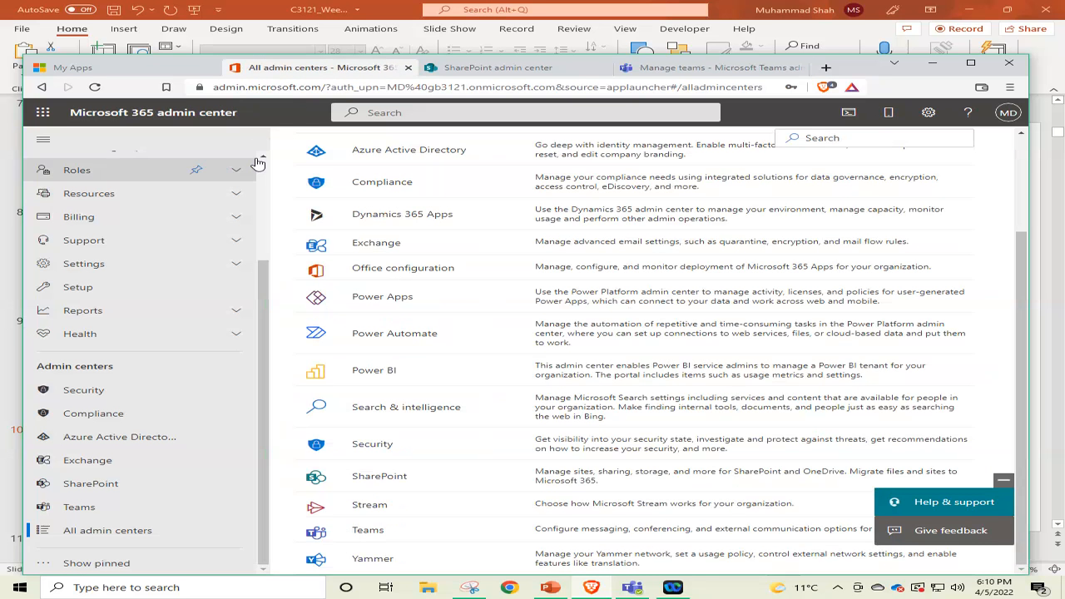
left_click(70, 188)
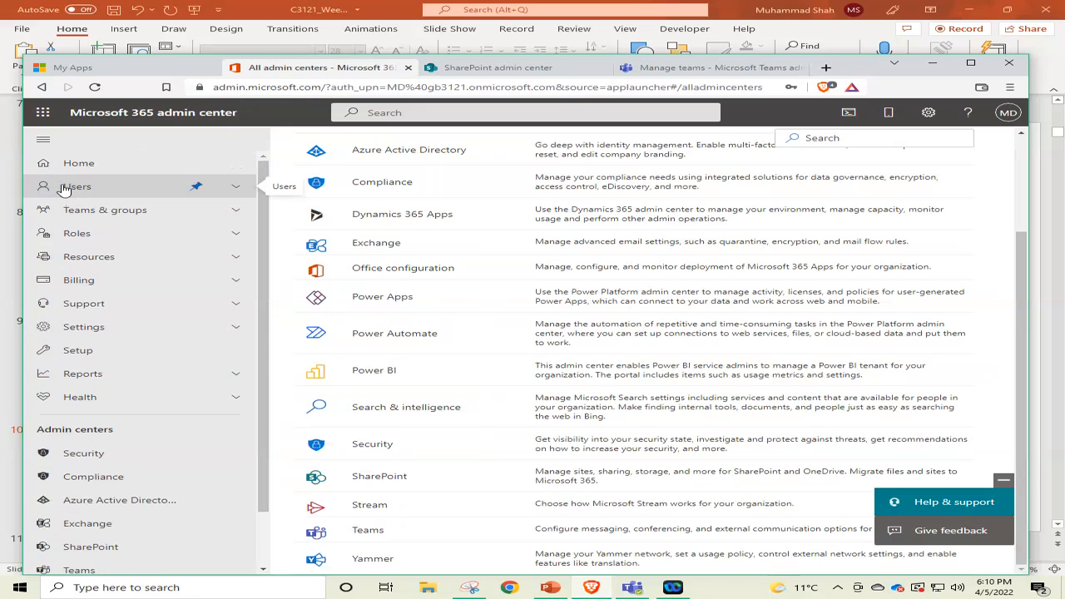
left_click(70, 188)
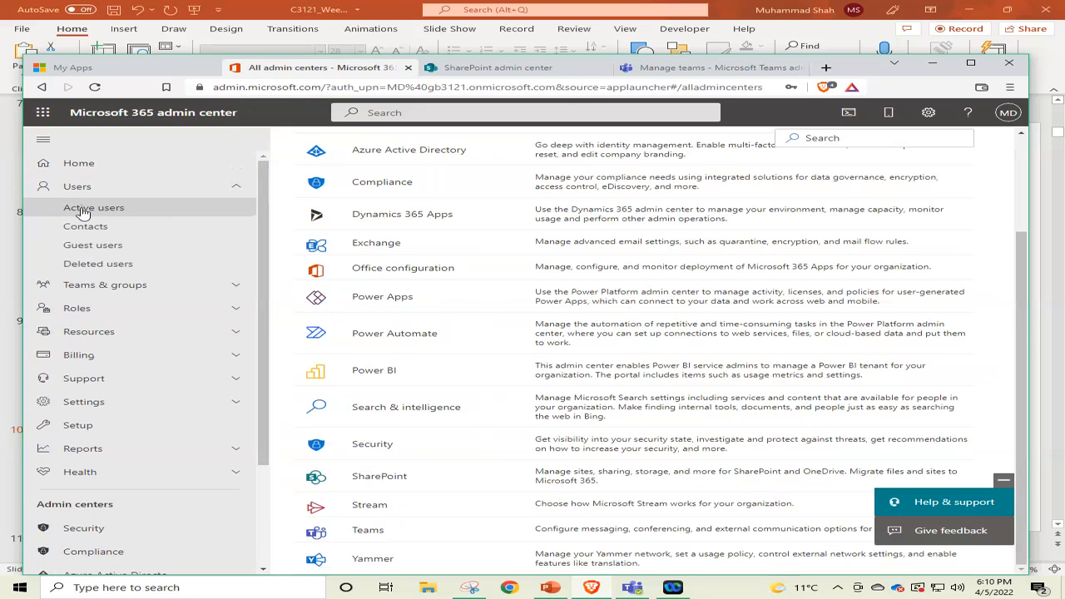
left_click(82, 209)
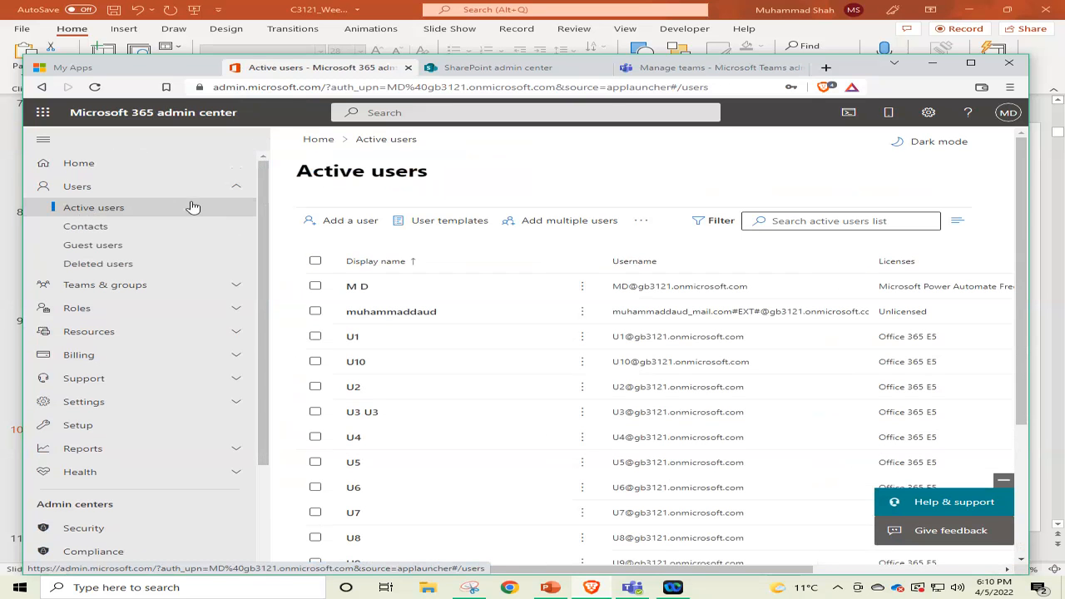
left_click(82, 250)
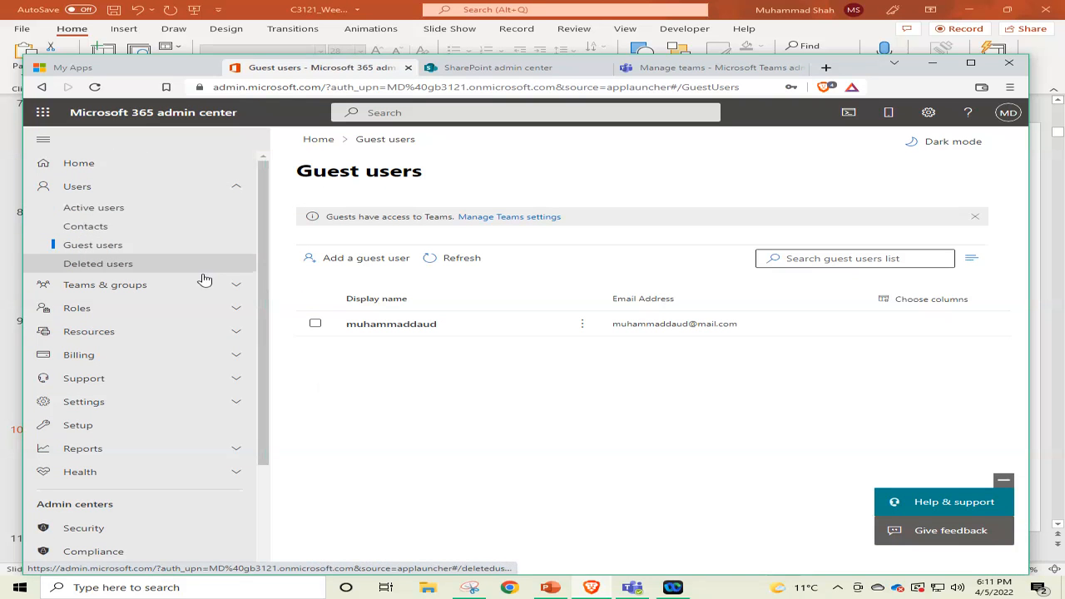
left_click(94, 208)
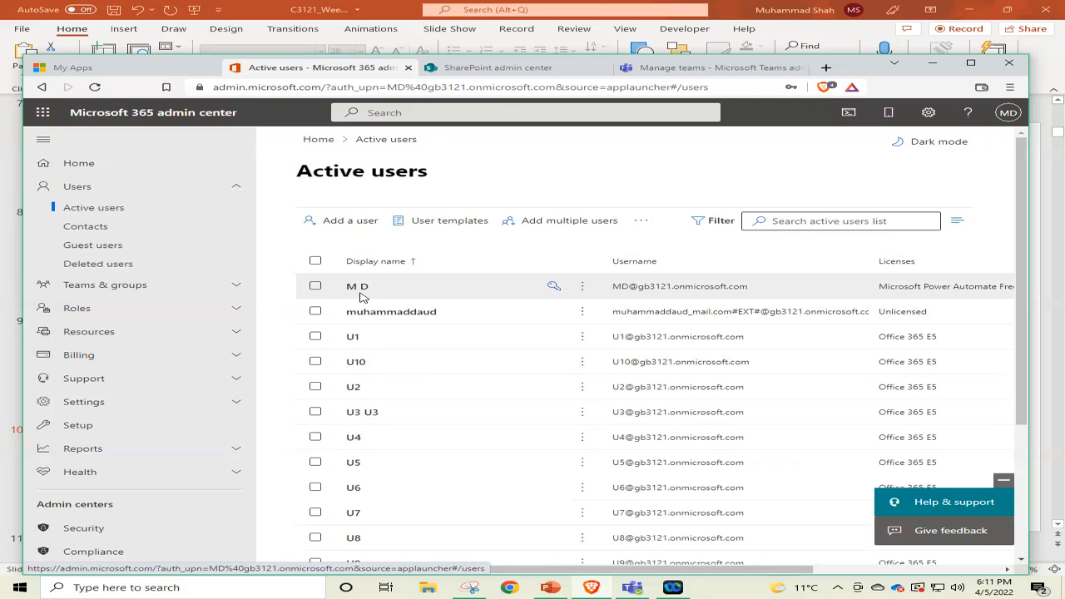
Check the Active sites in the SharePoint admin center and select Team13b on the Manage teams page of the Teams admin center.
left_click(502, 66)
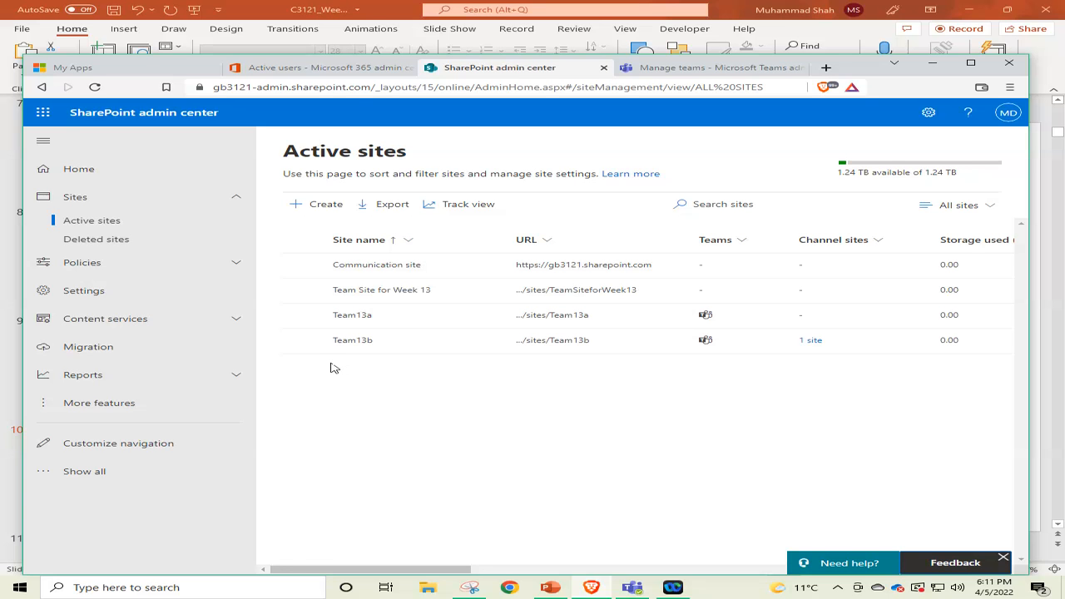
left_click(695, 67)
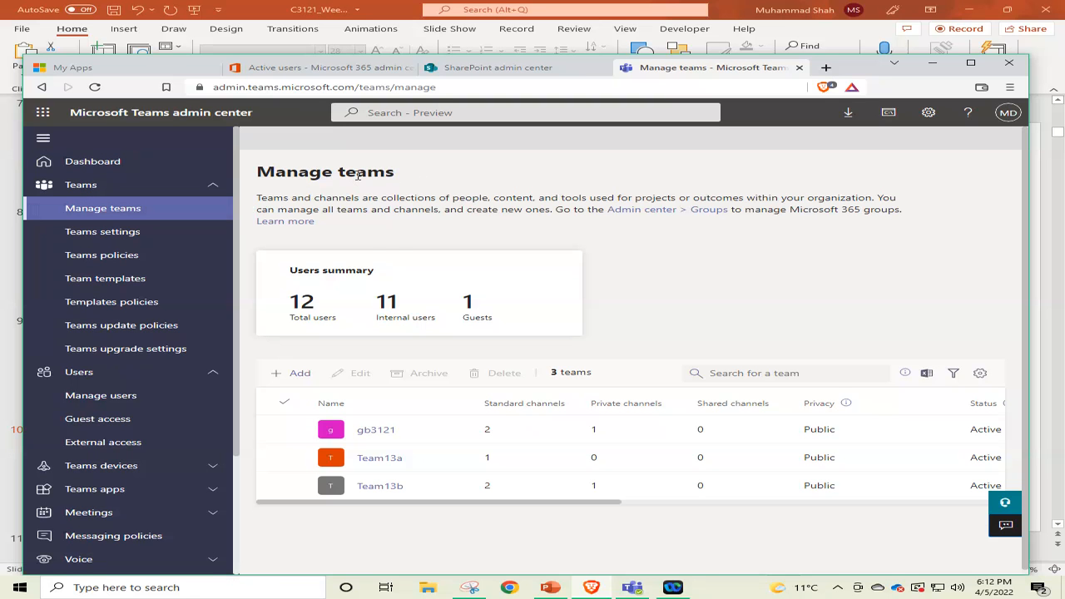
left_click(283, 485)
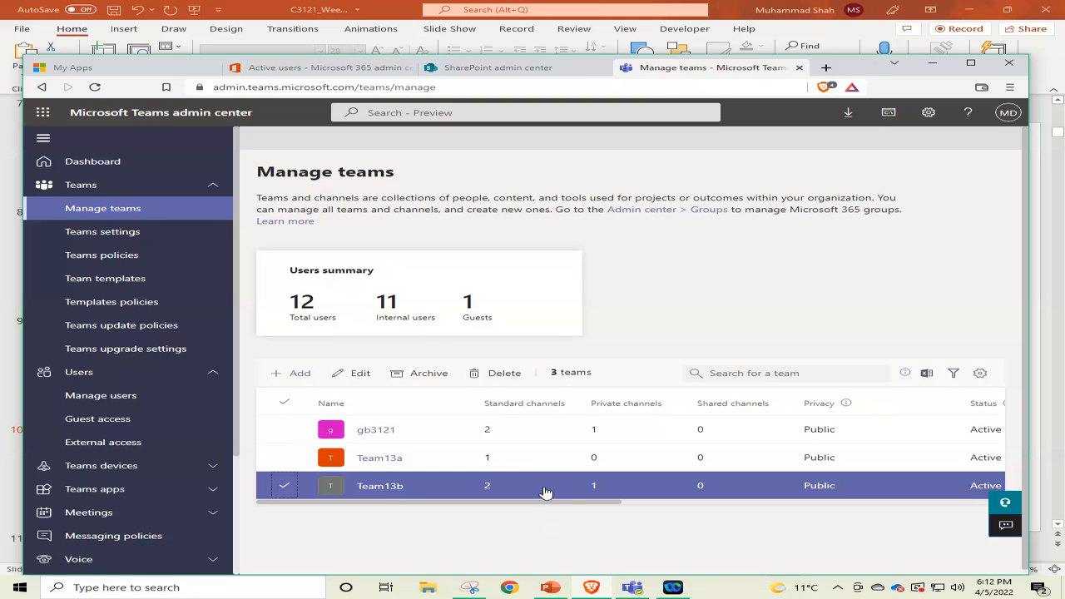
Switch to PowerPoint and look through the slides from 11, My Microsoft Office 365 Home Page, to 17, Next Topic Teams.
left_click(550, 588)
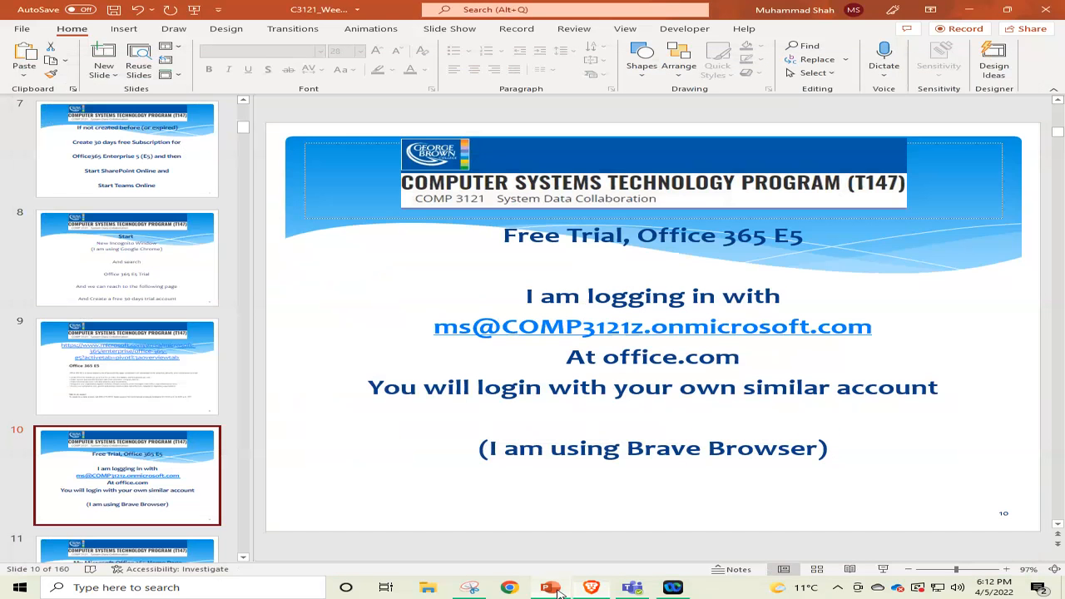
scroll(129, 366, "down", 3)
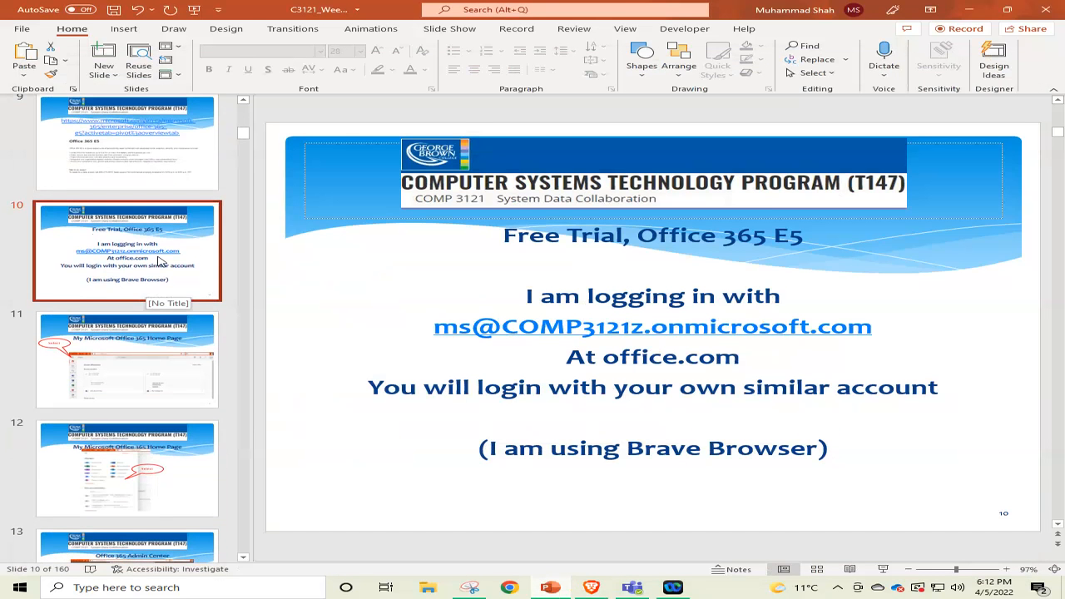
scroll(131, 204, "down", 2)
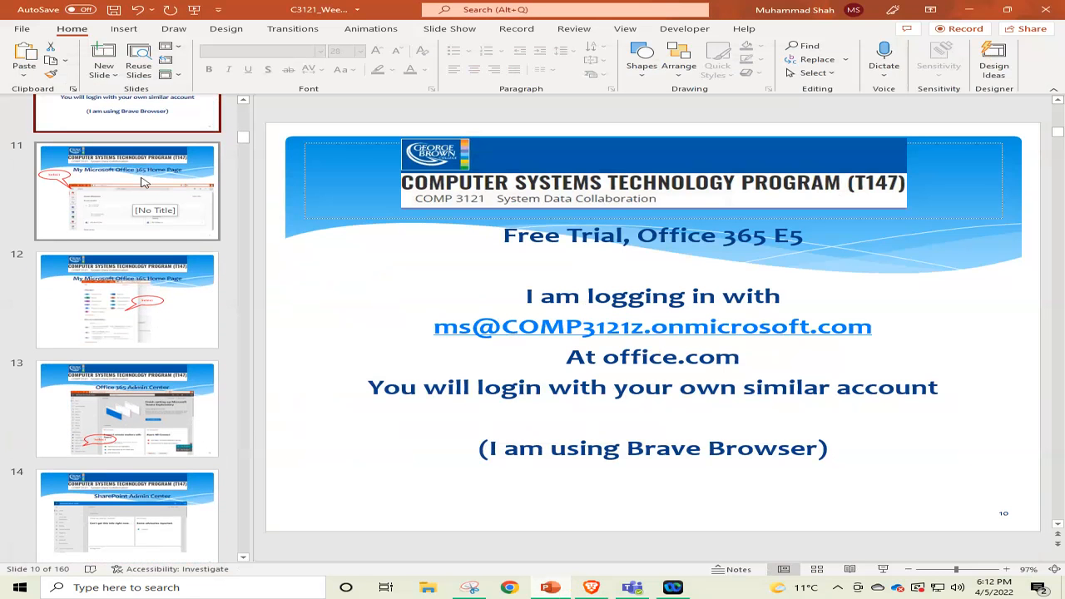
left_click(139, 181)
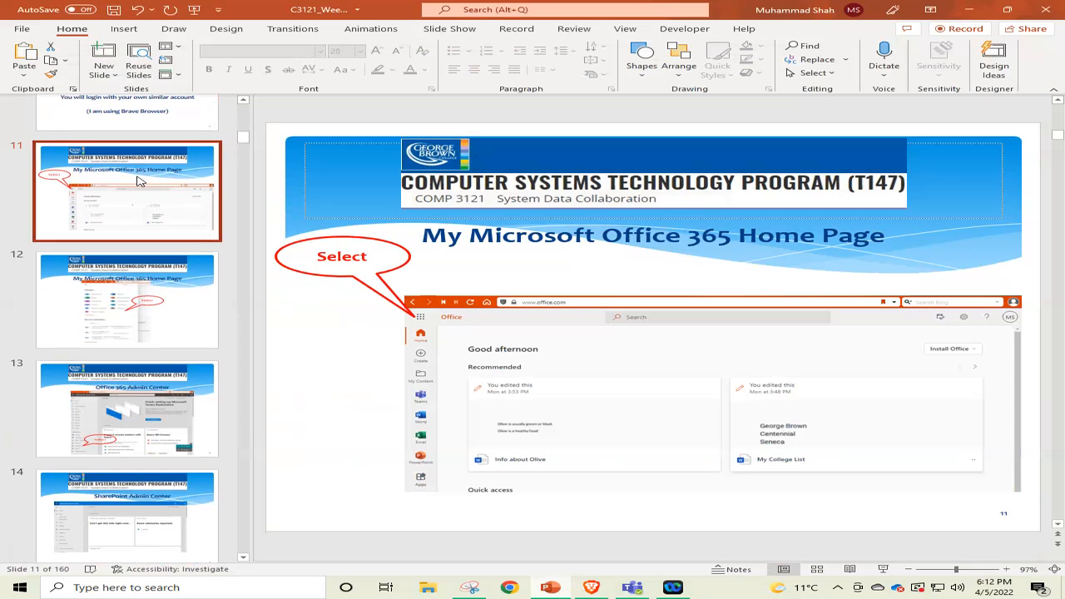
key("Down")
key("Down")
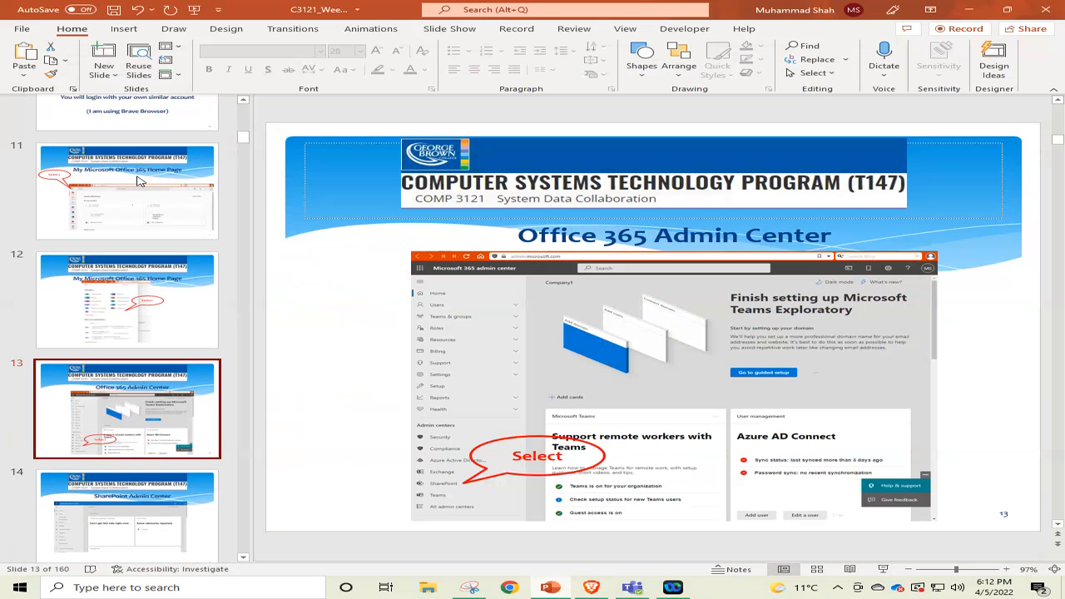
key("Down")
key("Down")
key("Down")
key("Down")
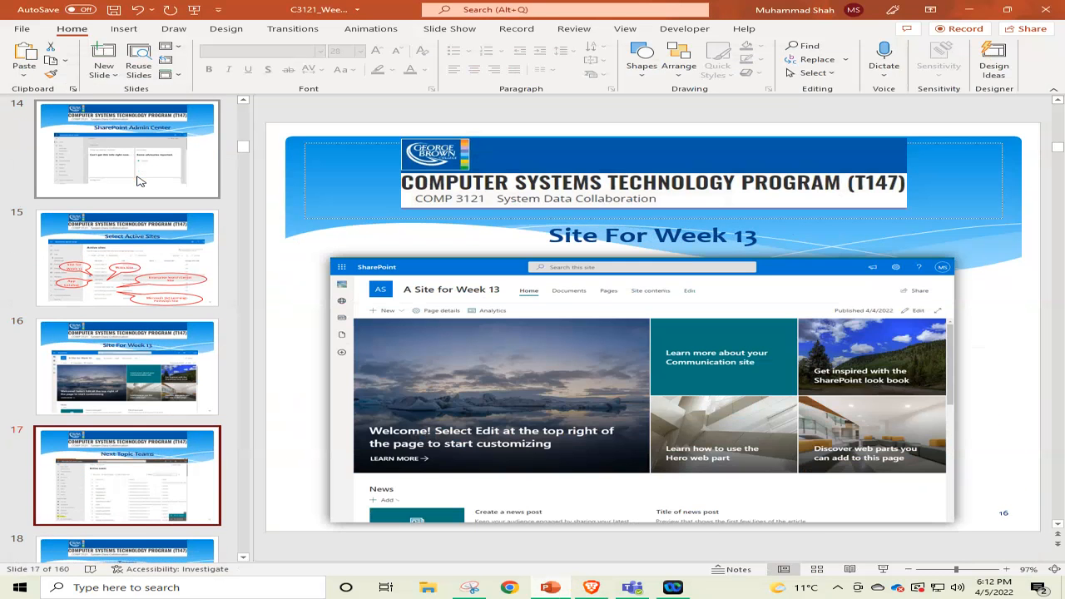
key("Down")
key("Up")
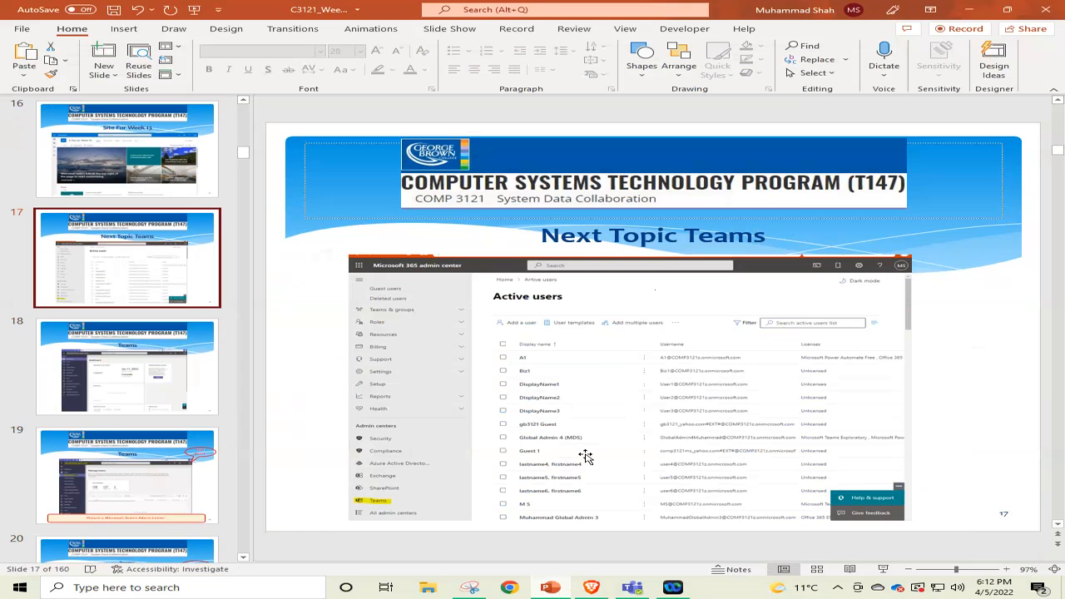
Switch back to the Brave browser, glance at My Apps and open the Your products billing page in the Microsoft 365 admin center.
left_click(592, 588)
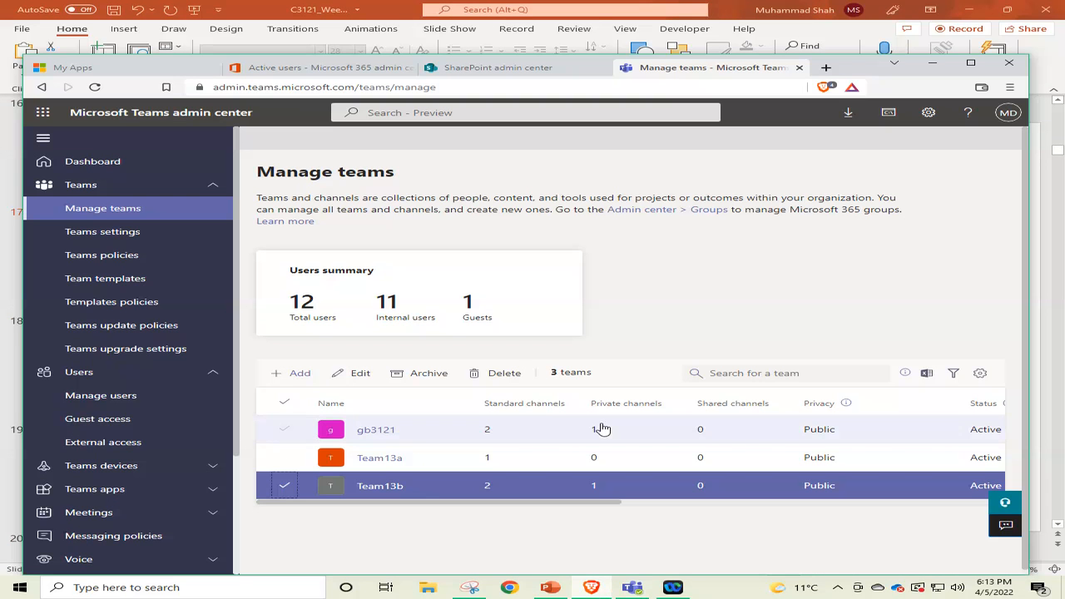
left_click(69, 66)
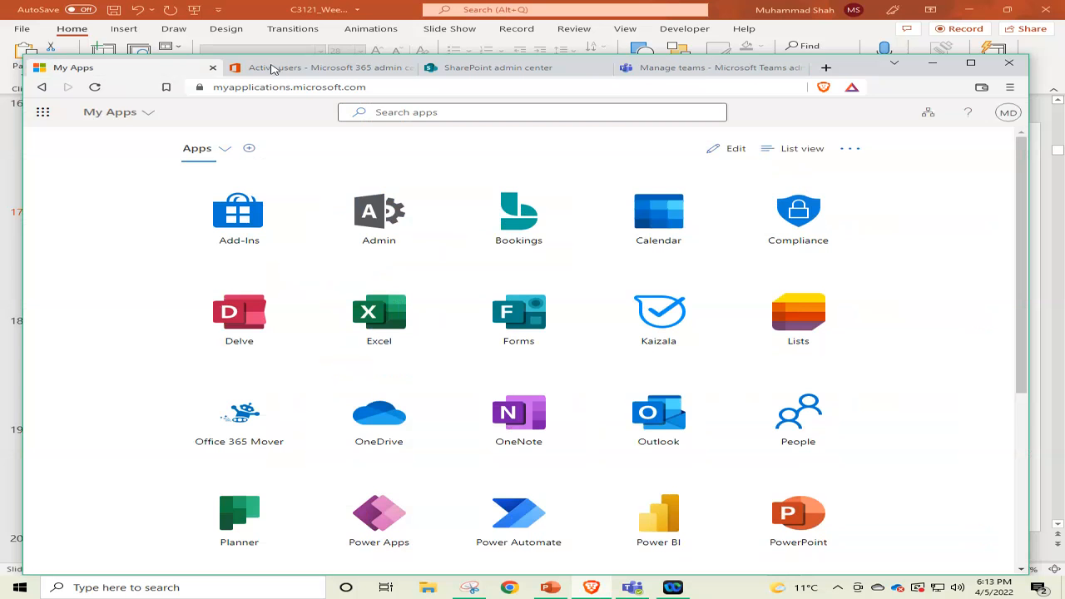
left_click(273, 68)
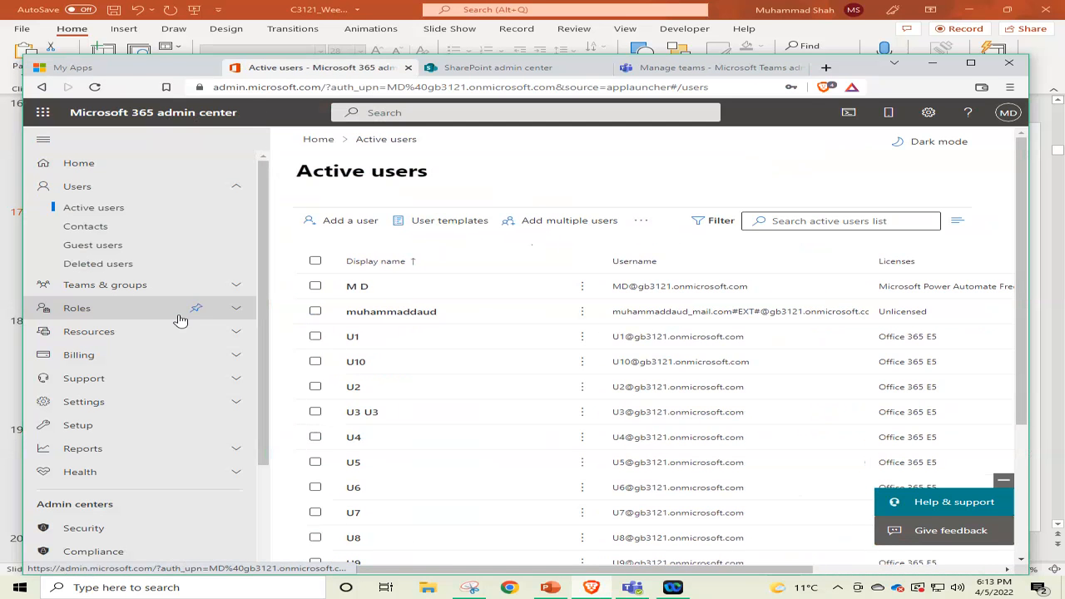
left_click(73, 357)
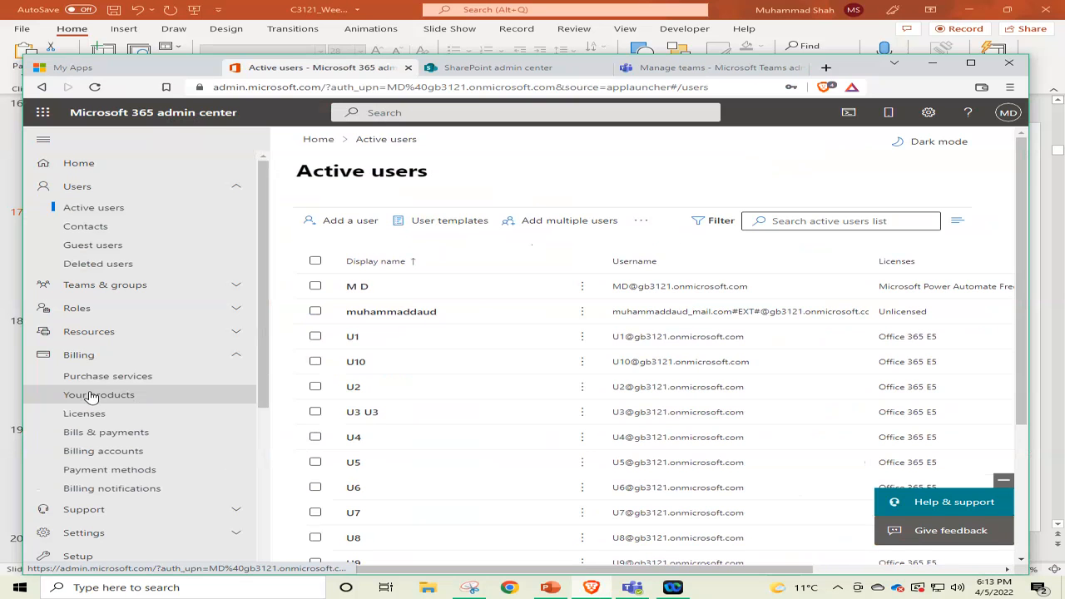
left_click(92, 396)
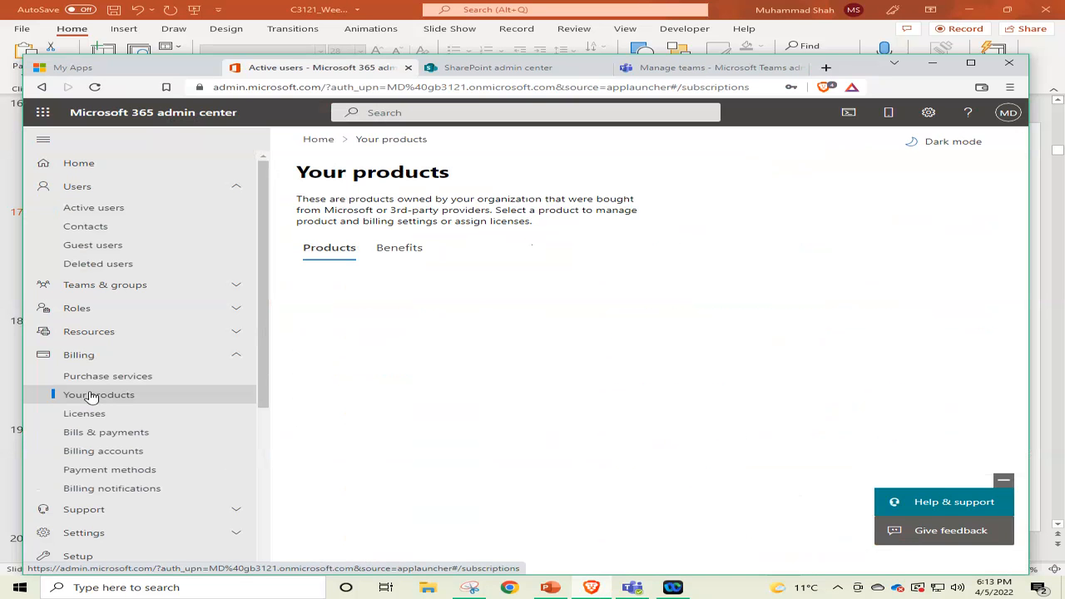
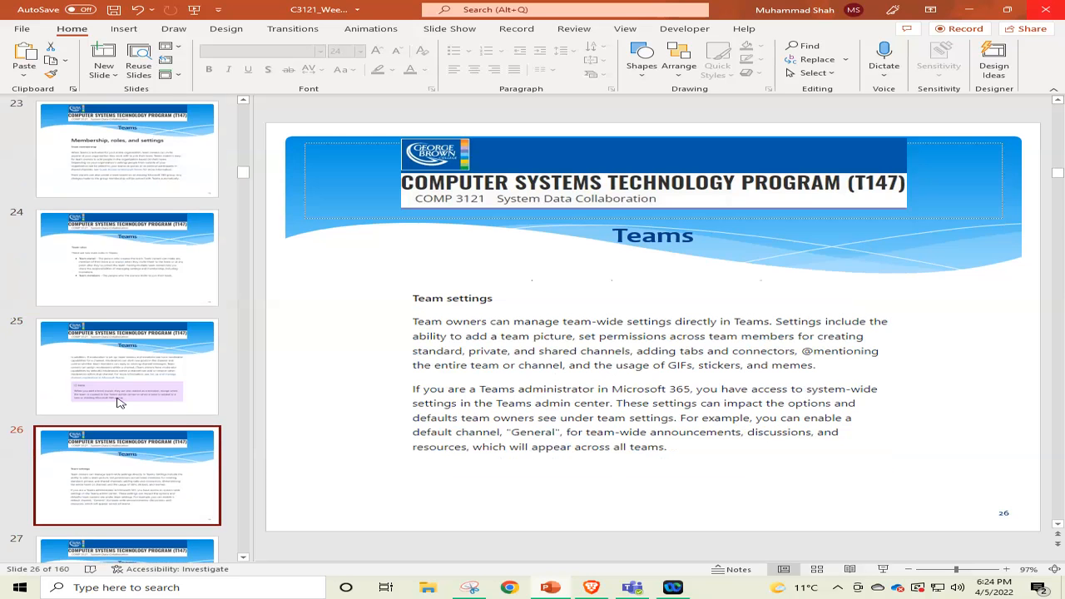
Read slides 27 and 28 on team creation permissions and channel features, and bring the Manage teams page in Brave back into view.
key("Down")
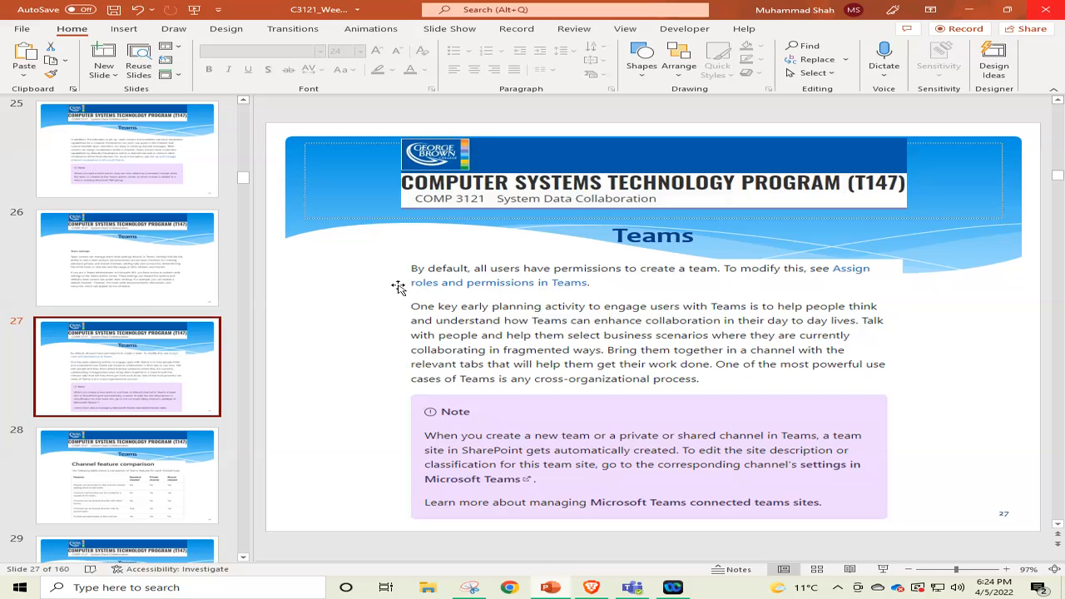
scroll(143, 310, "down", 3)
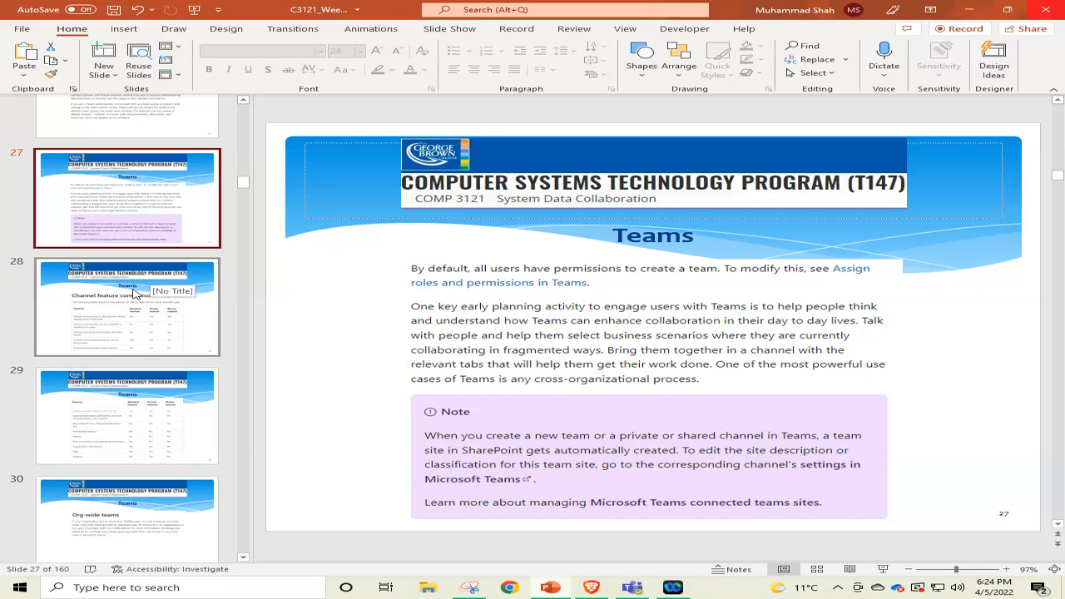
left_click(131, 293)
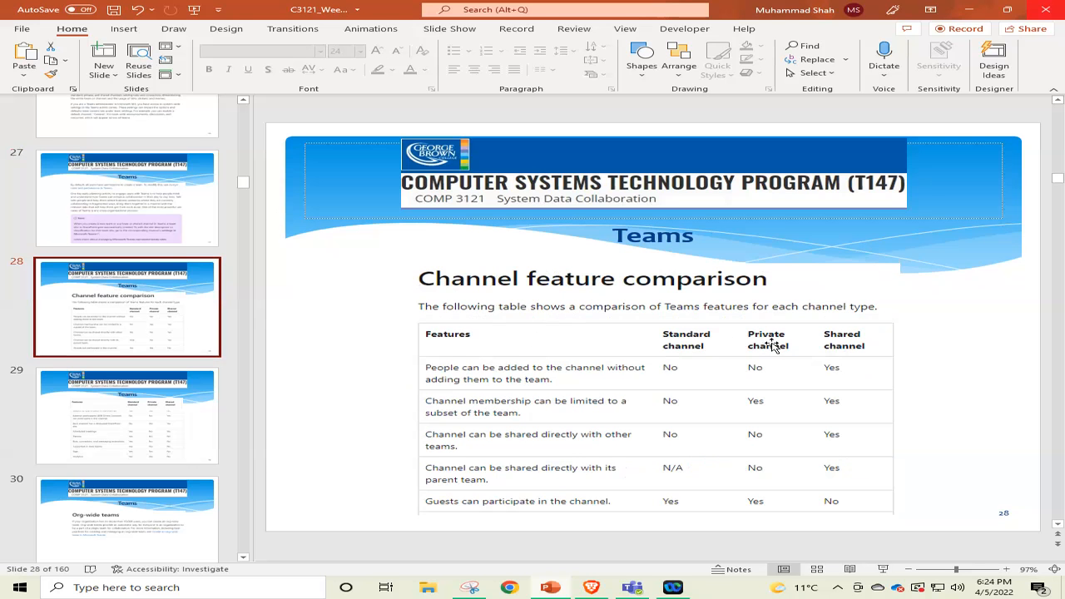
scroll(897, 322, "up", 2)
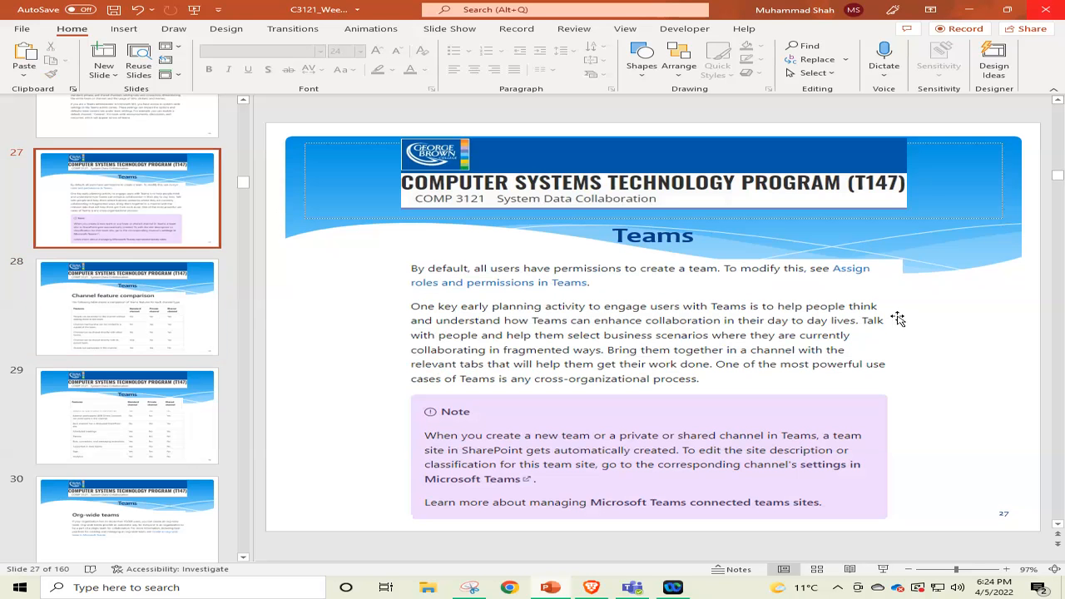
left_click(968, 10)
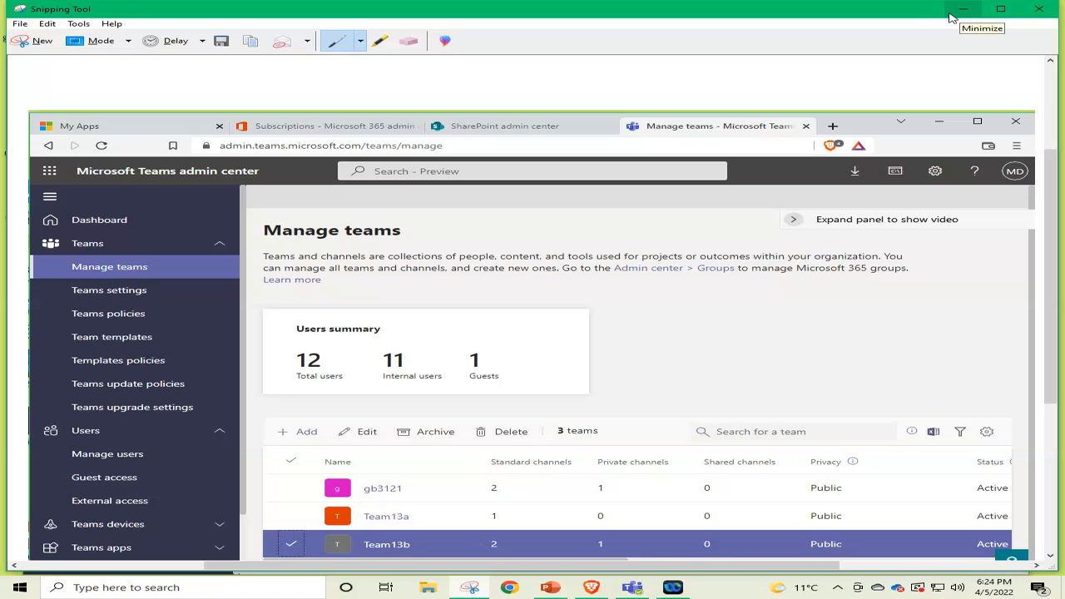
left_click(952, 14)
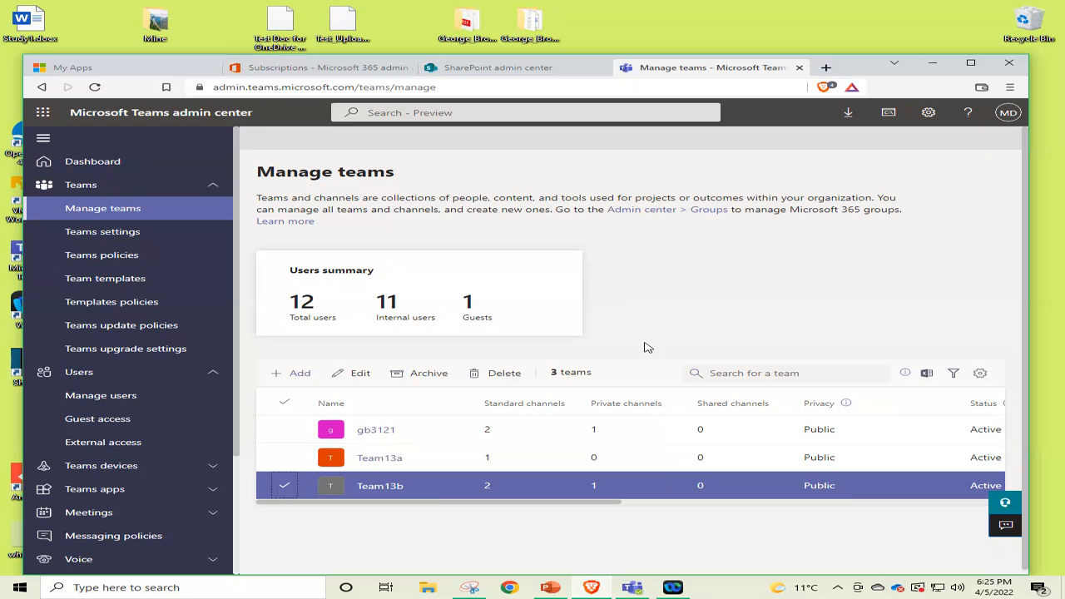
Switch to PowerPoint and look through the slides from 28, Channel feature comparison, to 33, Download Microsoft Teams.
left_click(551, 589)
left_click(155, 298)
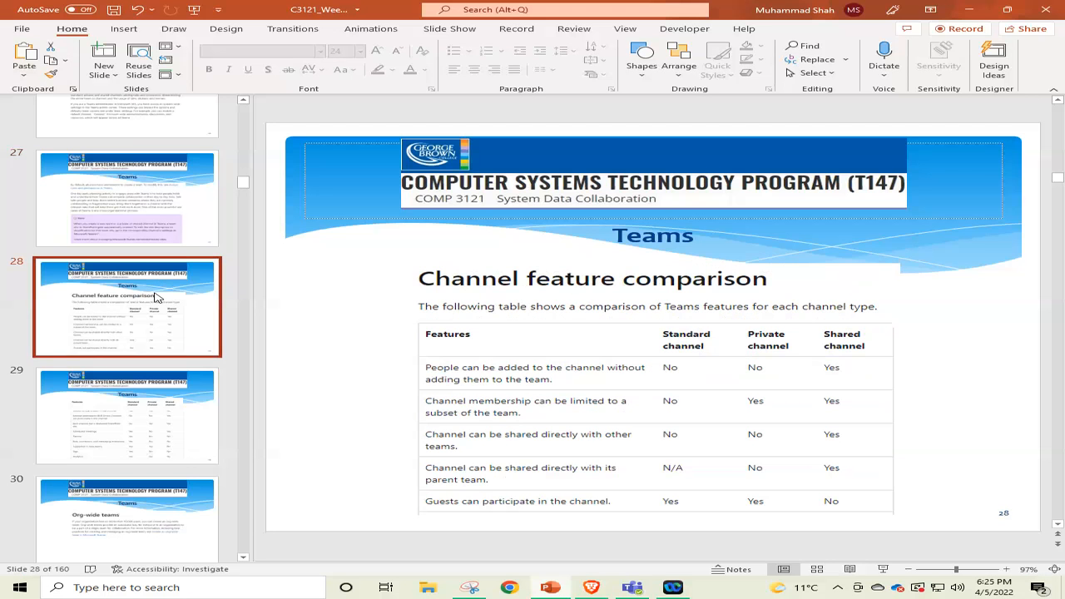
key("Down")
key("Down")
key("Down")
key("Down")
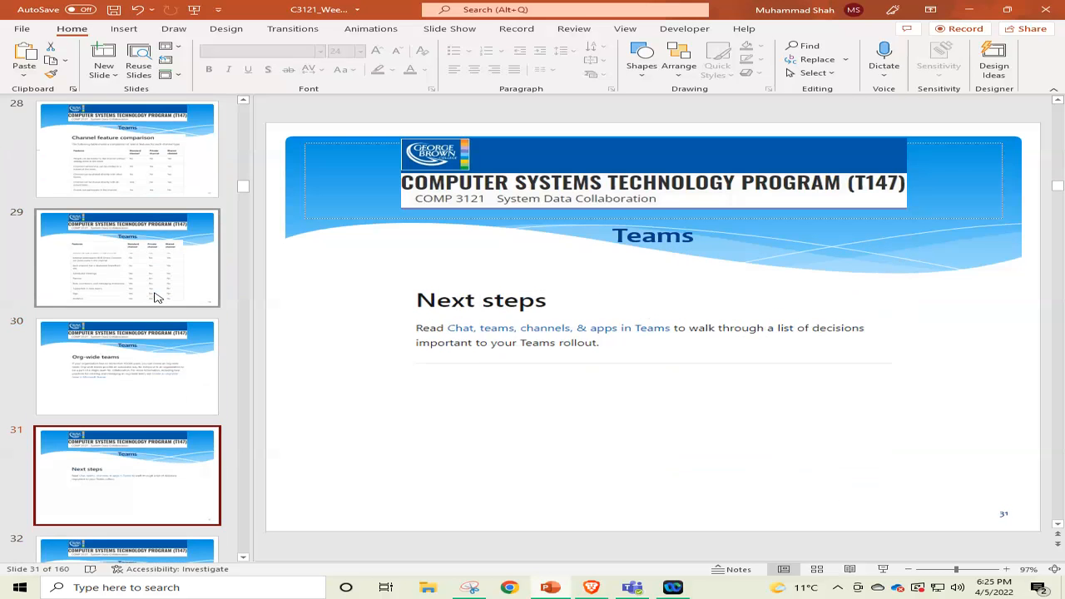
key("Down")
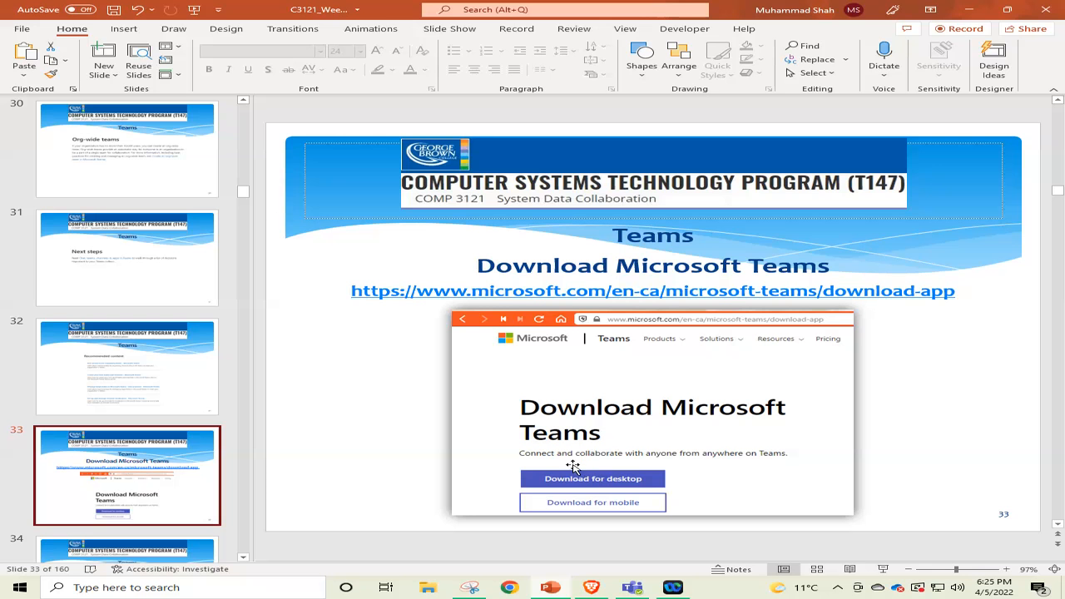
Copy the Microsoft Teams download link from slide 33 and open it in a new tab of the Brave browser.
left_click(665, 291)
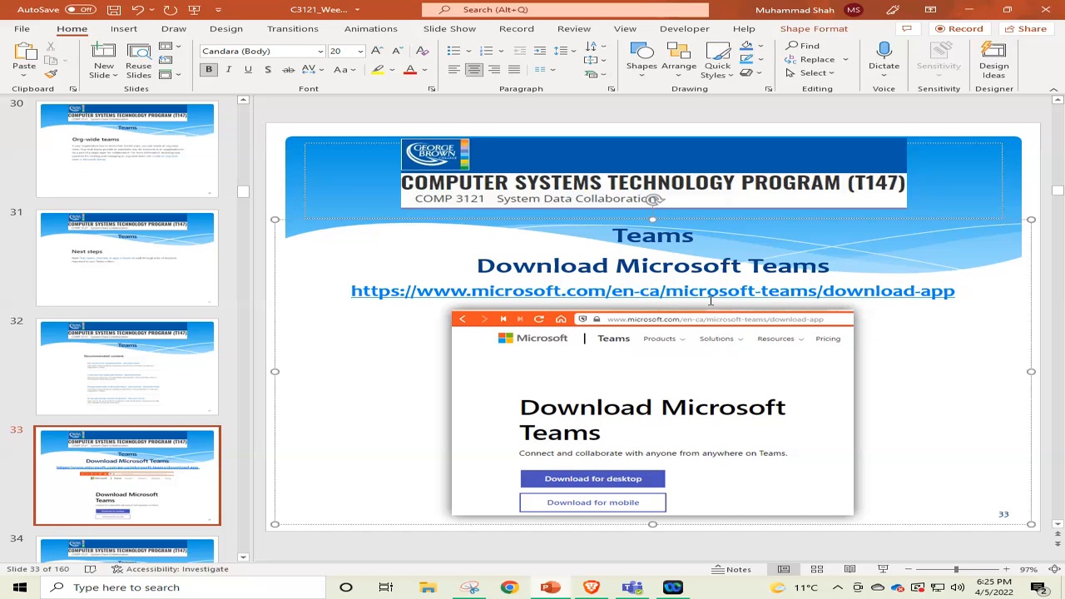
right_click(702, 291)
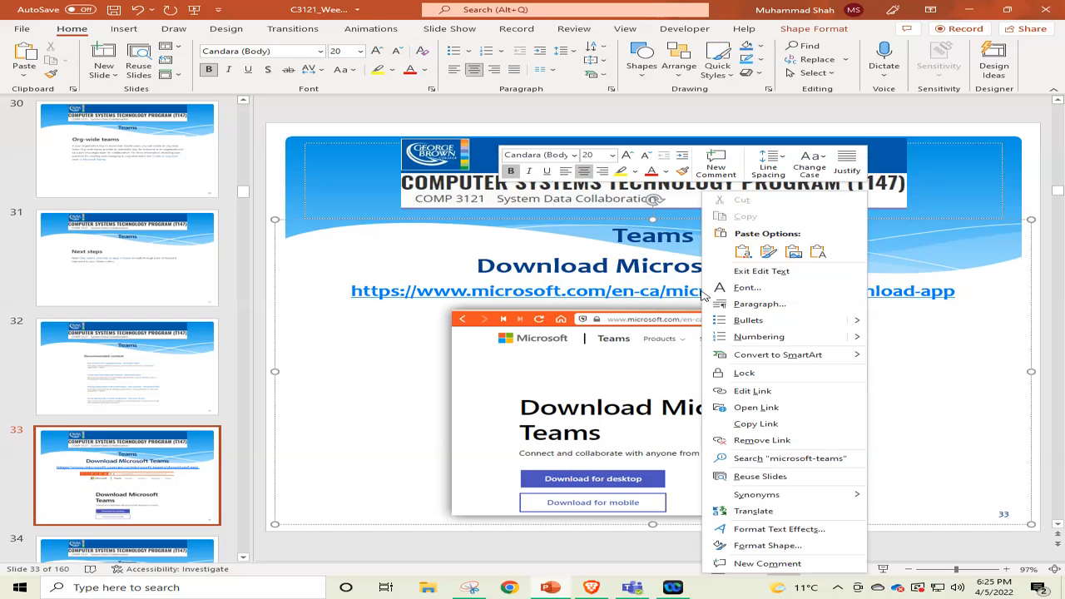
left_click(764, 425)
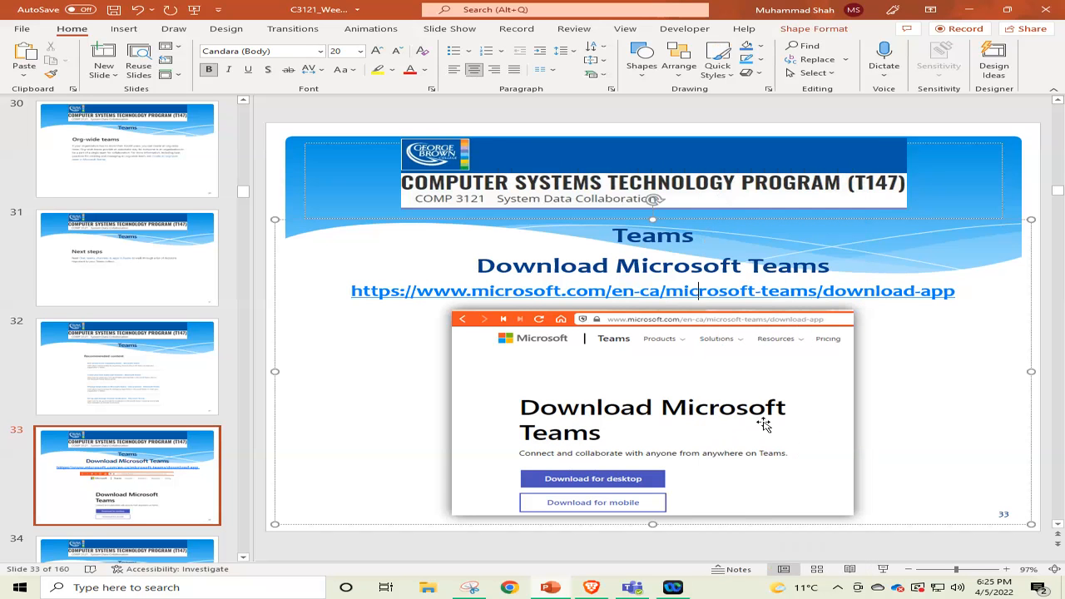
left_click(591, 588)
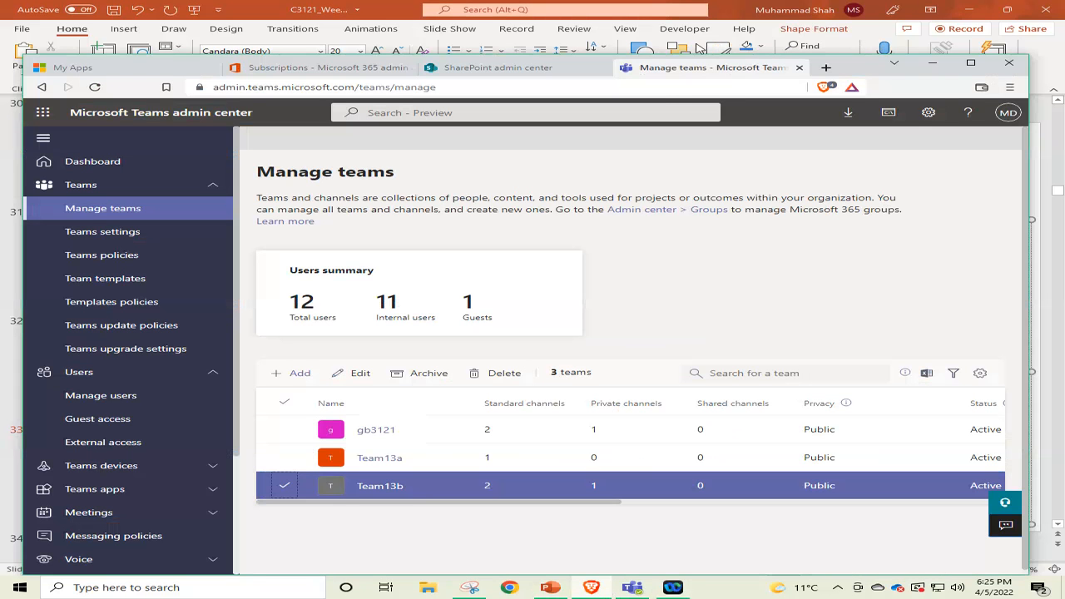
left_click(826, 67)
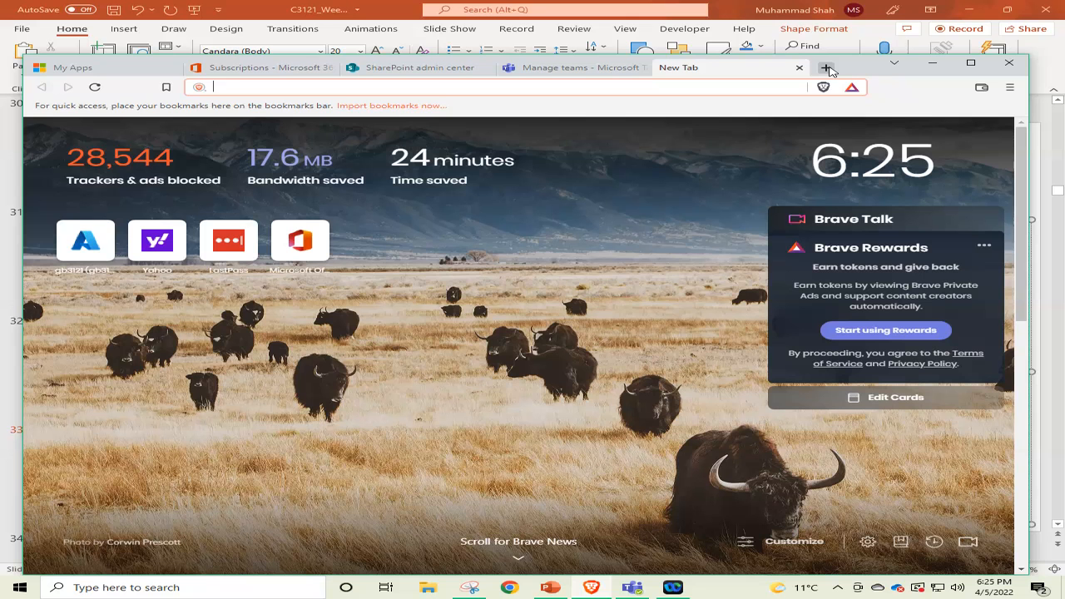
type("https://www.microsoft.com/en-ca/microsoft-teams/download-app")
key("Return")
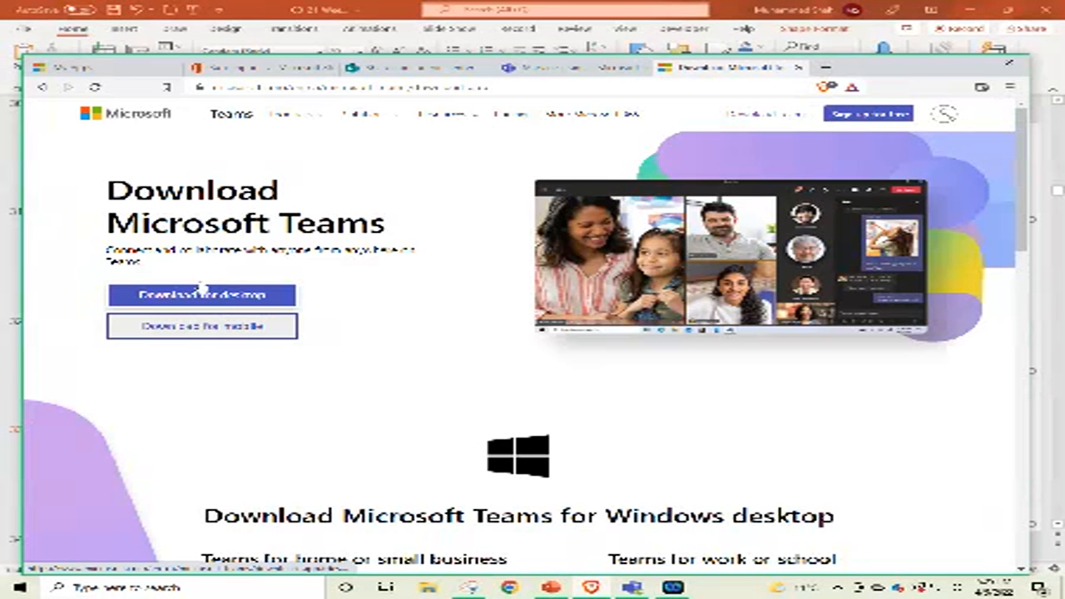
Download Teams for home or small business to Downloads as MSTeamsSetup_c_l_ (1).exe and run the installer.
left_click(198, 296)
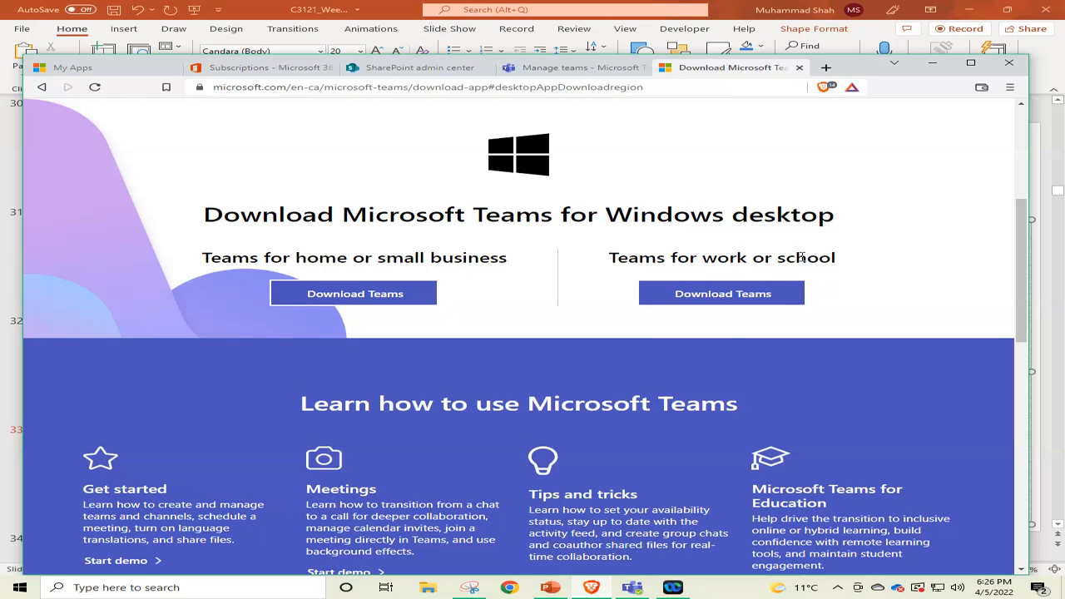
left_click(353, 294)
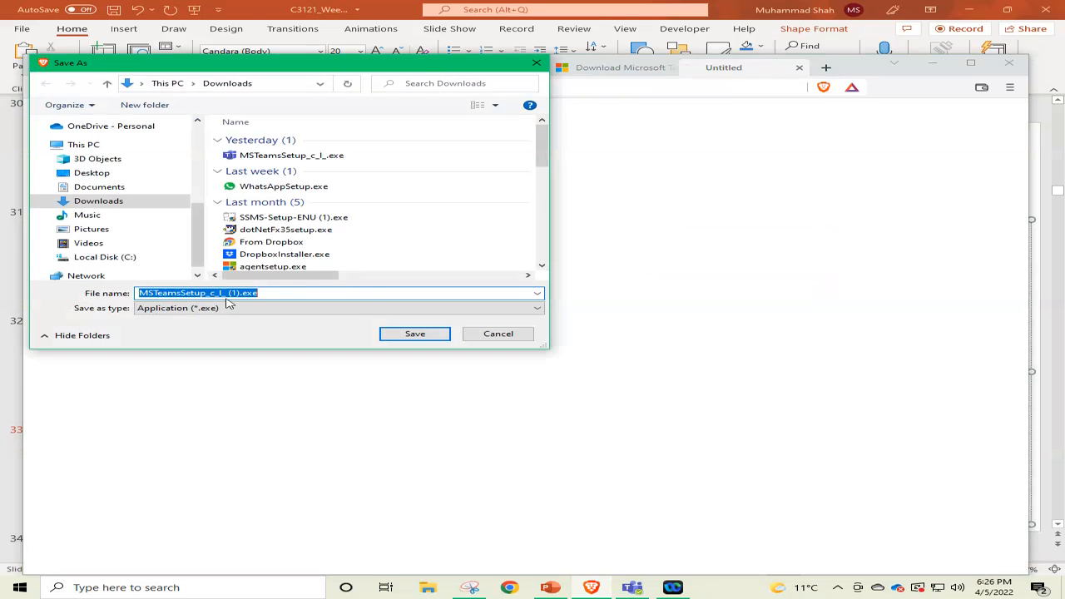
left_click(415, 334)
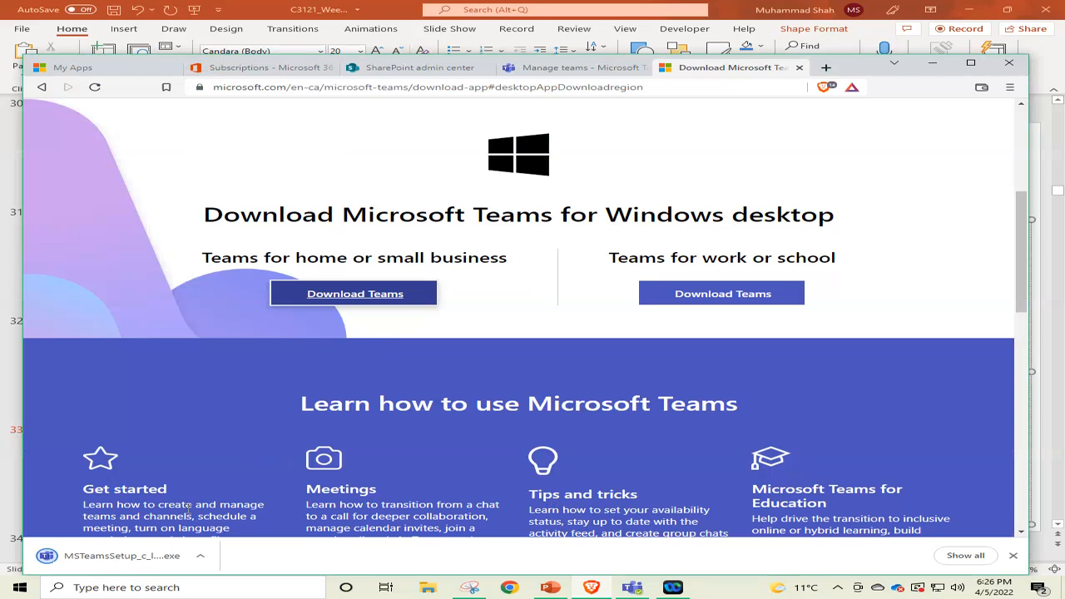
left_click(123, 560)
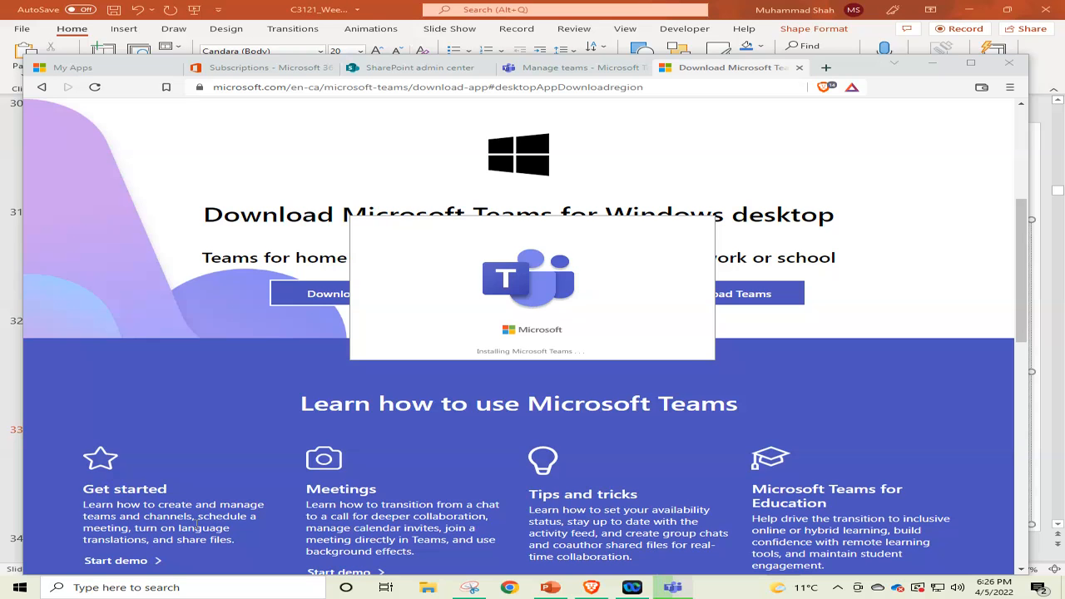
left_click(114, 588)
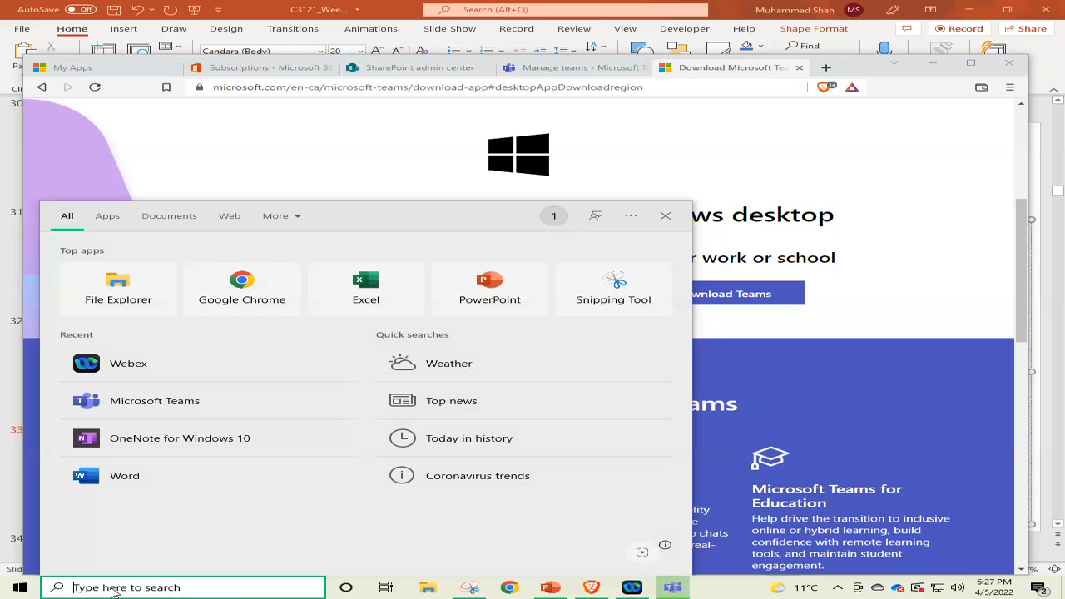
type("team")
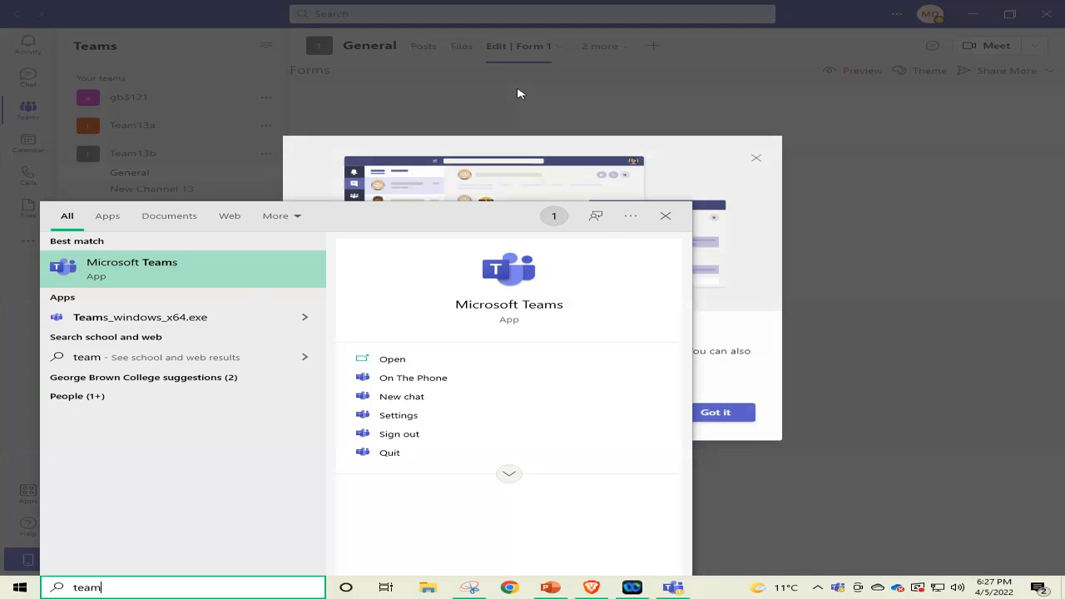
left_click(674, 218)
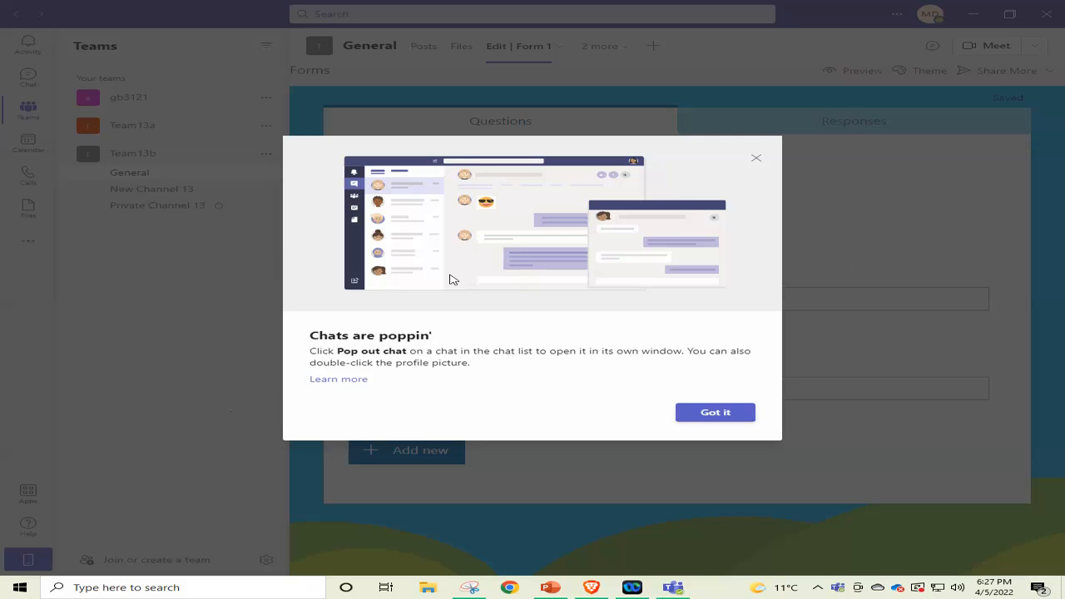
Dismiss the "Chats are poppin'" notice in Microsoft Teams and show the available options for Team13b.
left_click(716, 412)
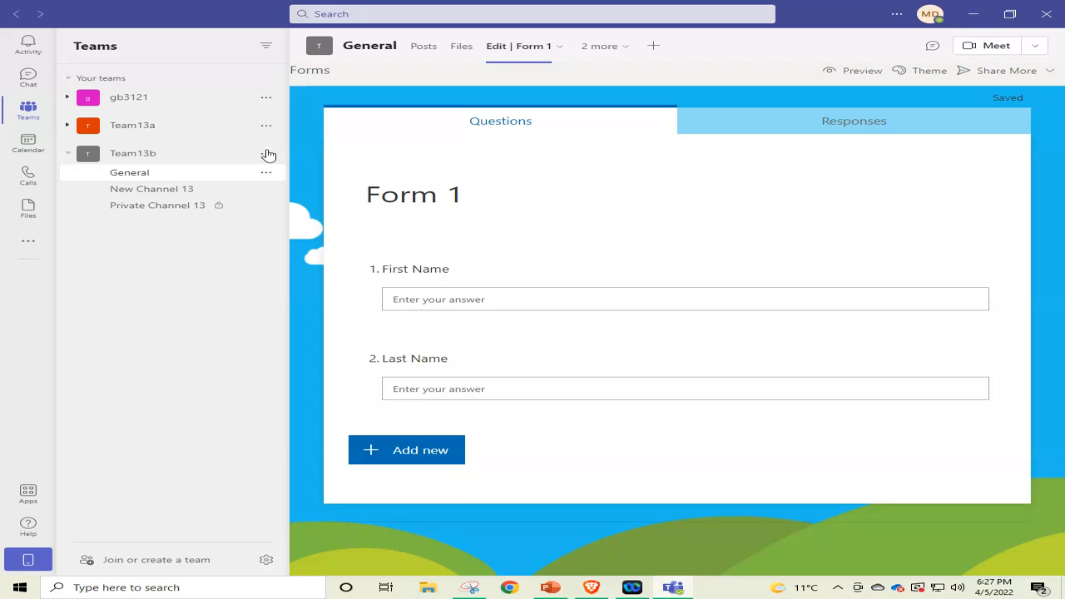
left_click(28, 110)
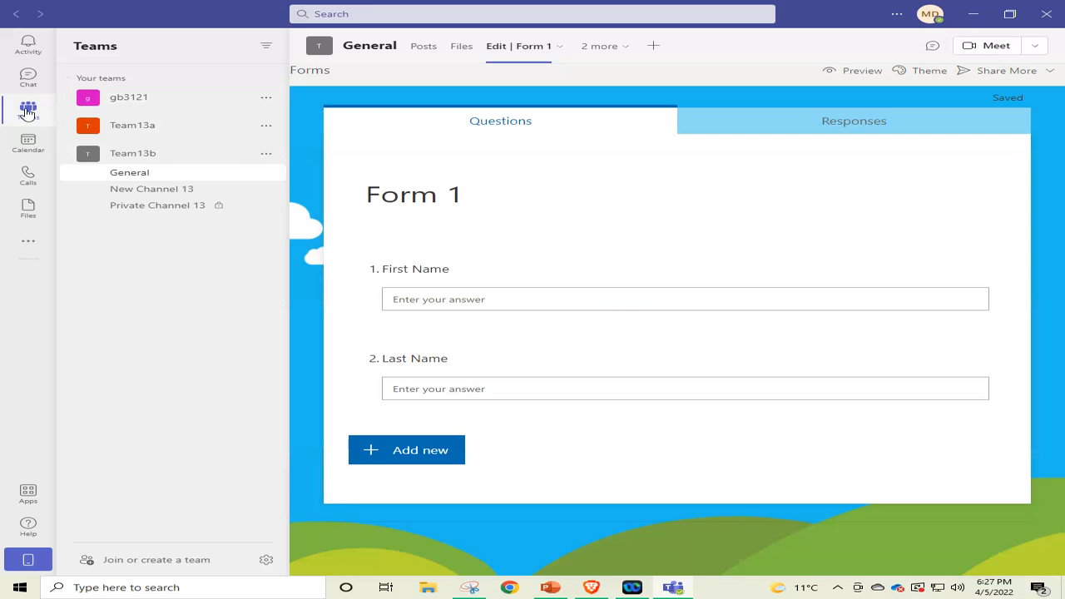
left_click(266, 158)
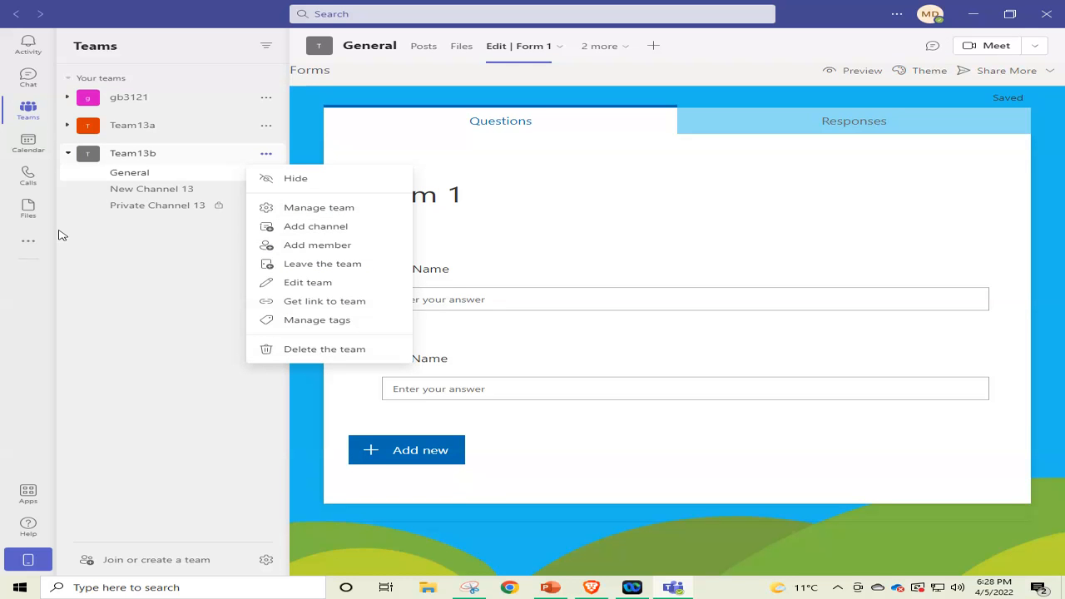
Close the Team13b options and try collapsing and expanding the Your teams list.
left_click(83, 77)
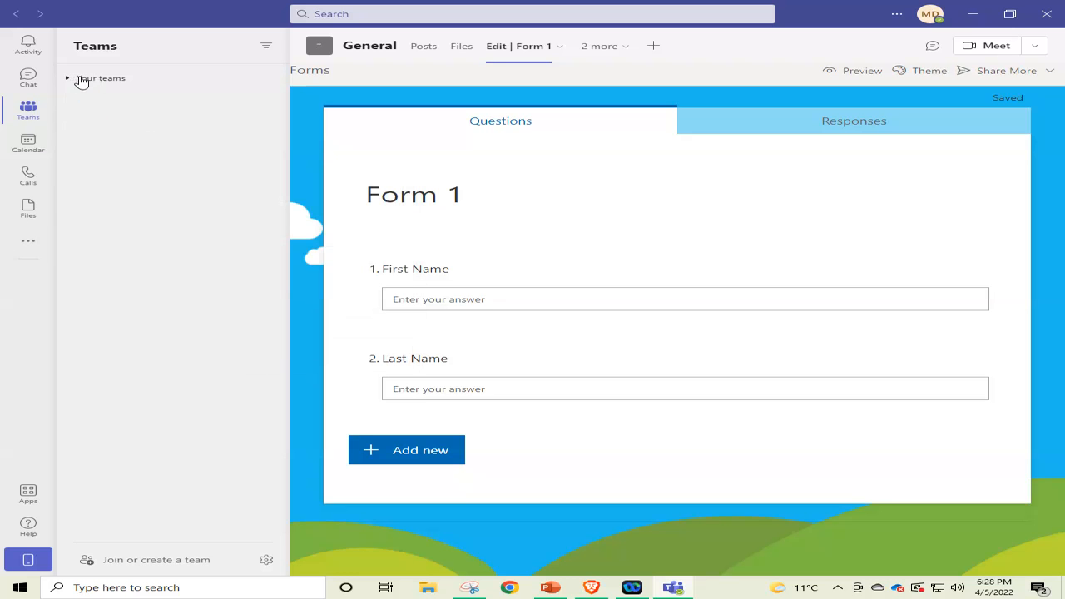
right_click(80, 80)
left_click(99, 119)
left_click(95, 83)
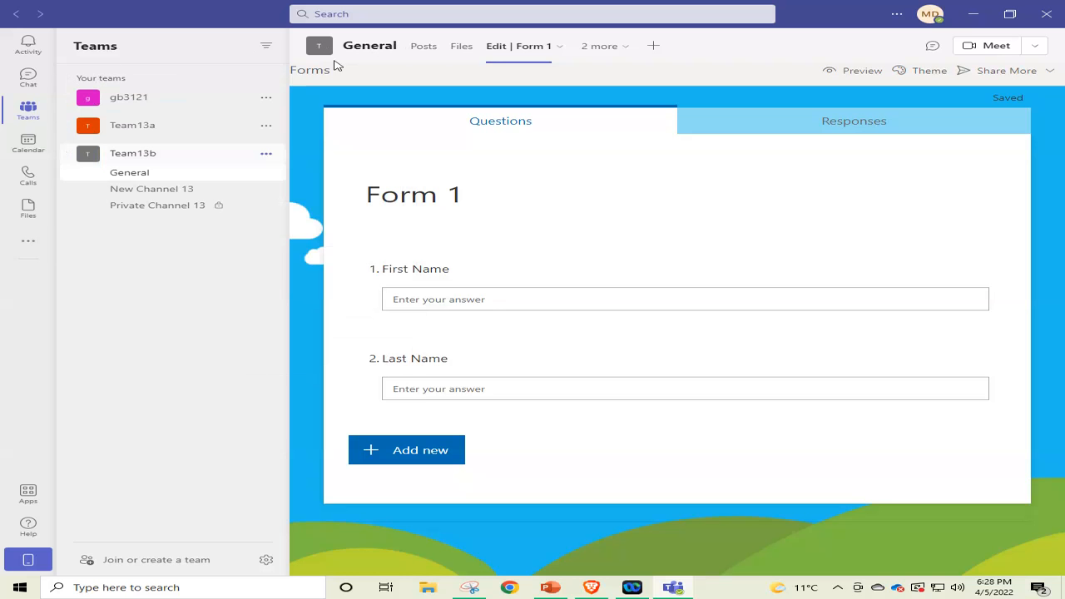
left_click(21, 111)
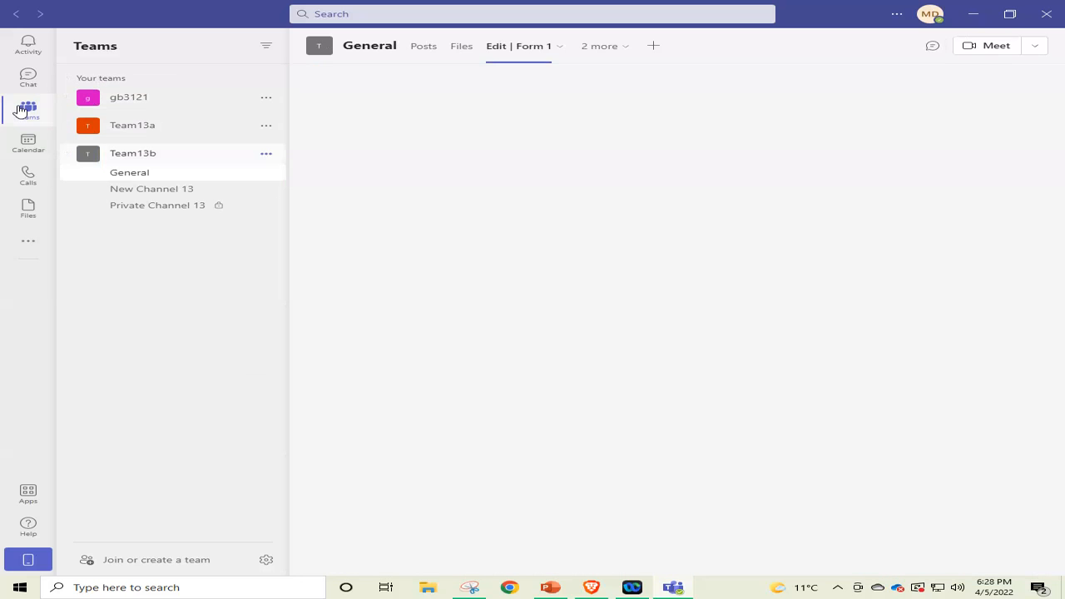
left_click(115, 79)
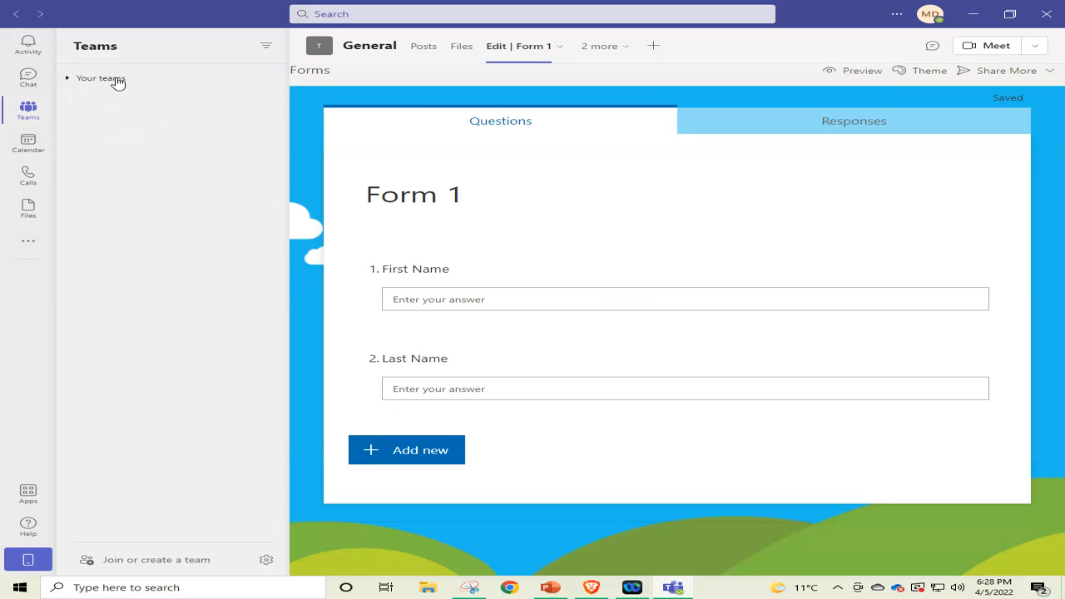
left_click(118, 79)
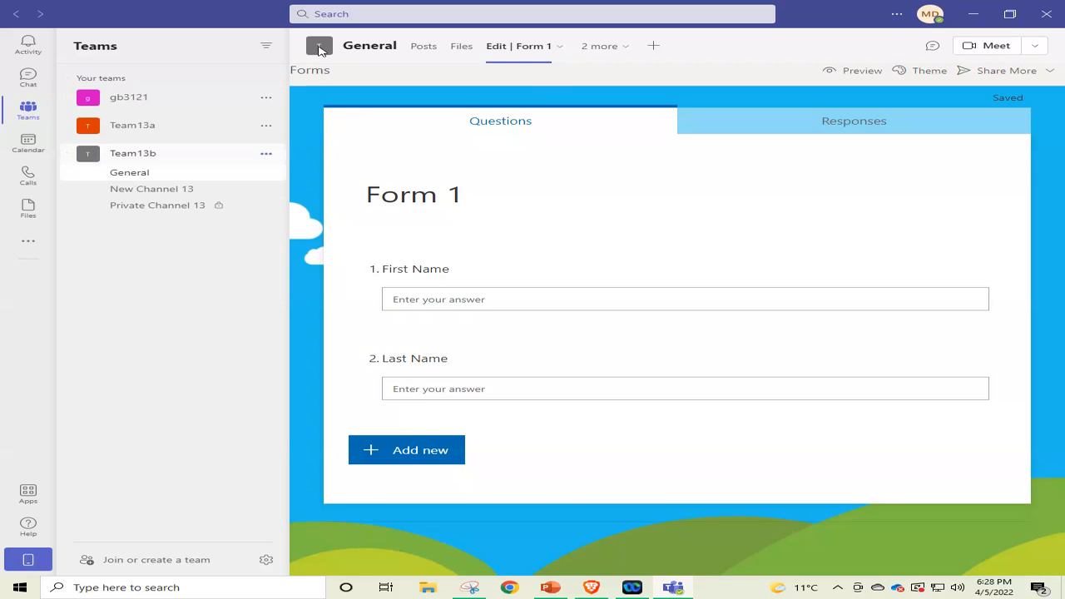
Look at the additional apps that can be added to Teams and close the app list.
mouse_move(319, 50)
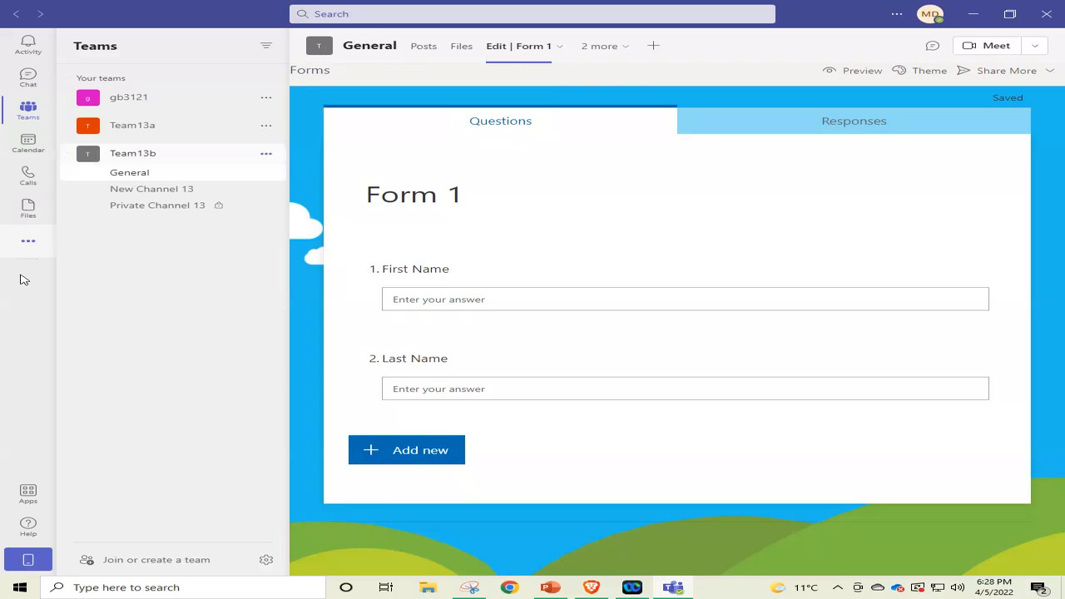
left_click(28, 242)
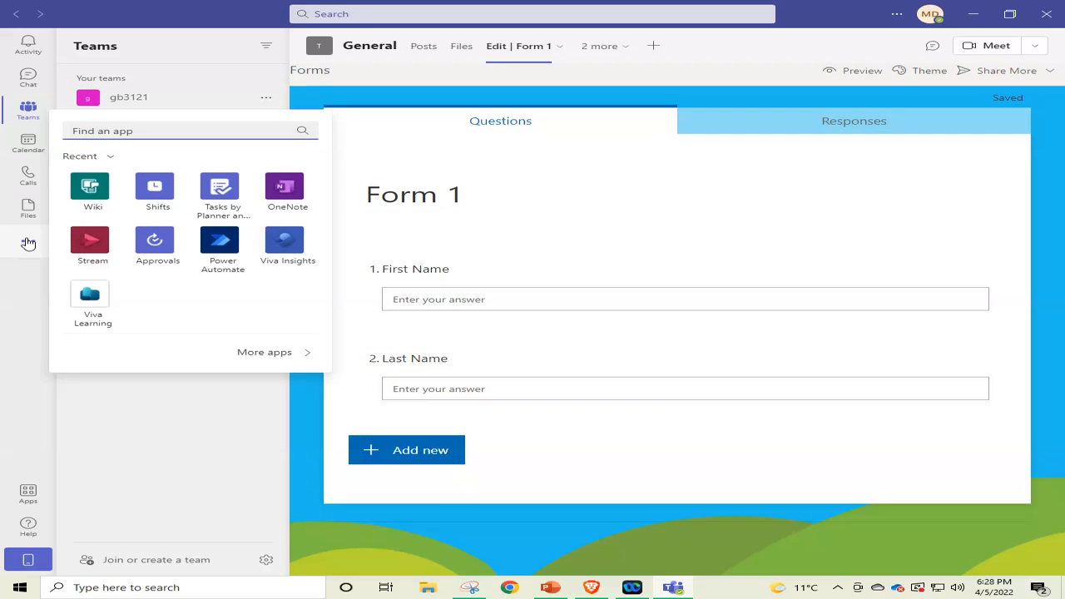
left_click(28, 240)
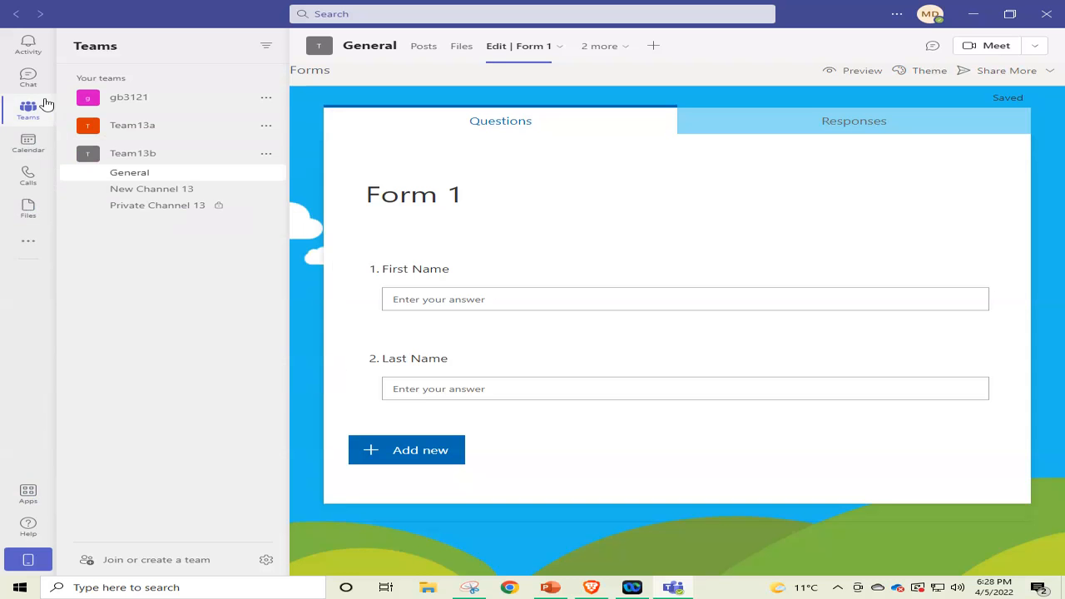
right_click(143, 255)
left_click(108, 255)
left_click(90, 79)
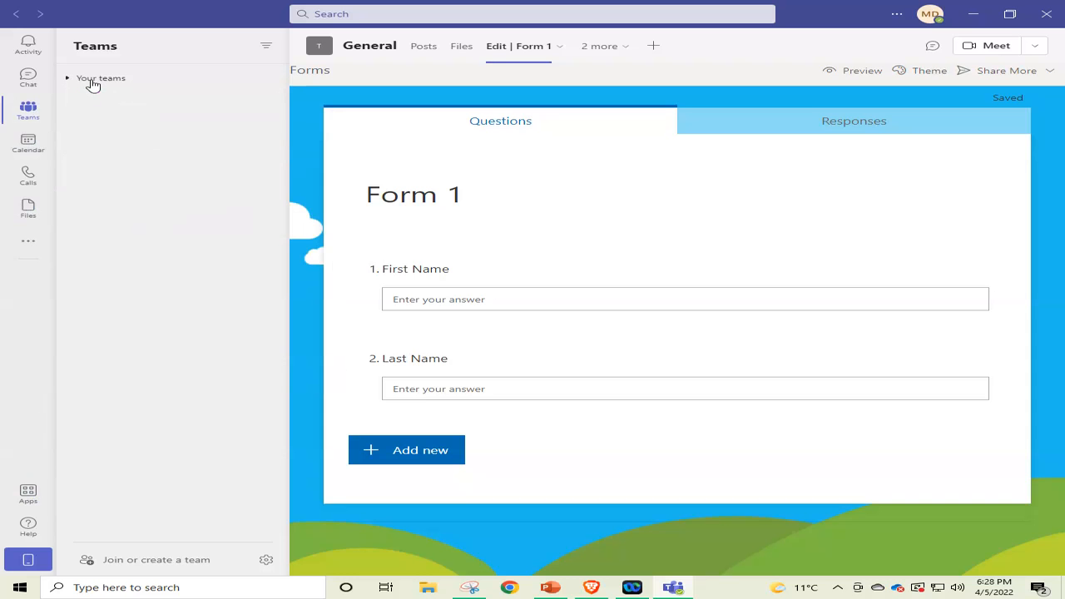
left_click(93, 81)
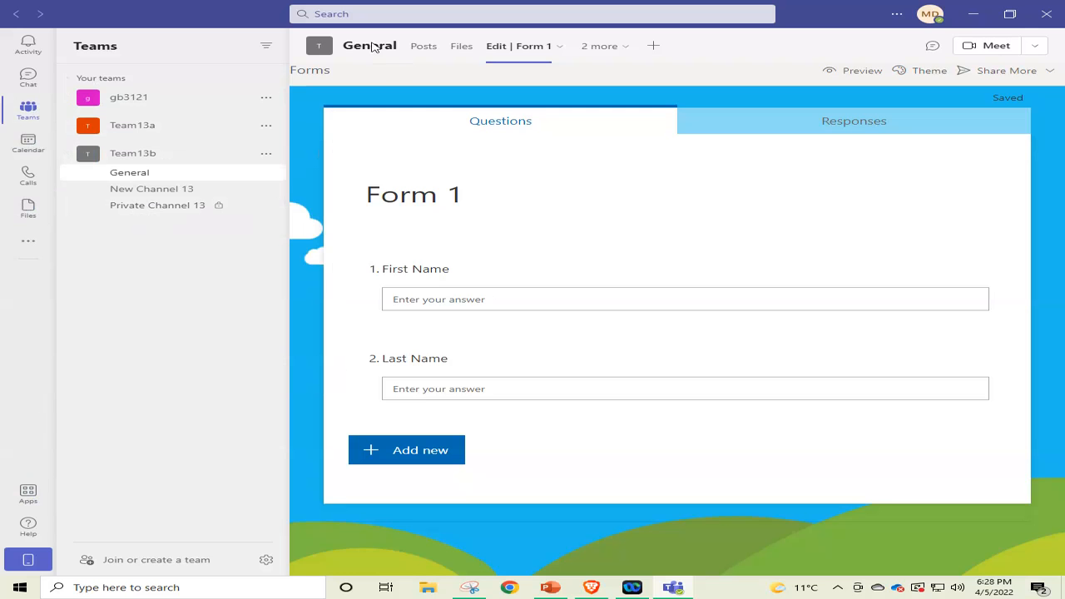
Look through the General channel's posts, files and new-file options, and open and close the dialog for adding a tab.
left_click(426, 50)
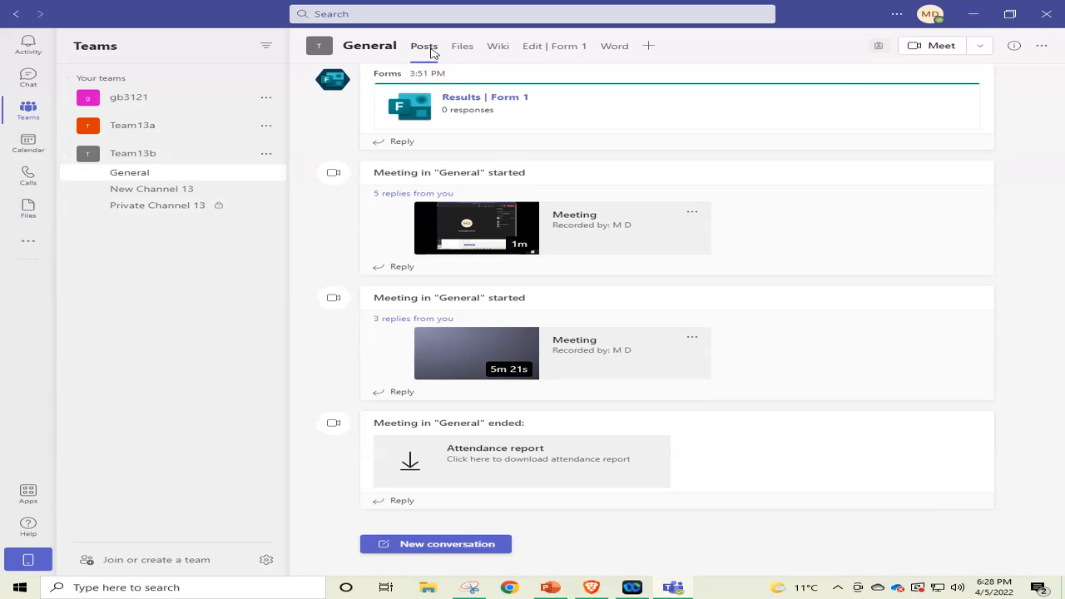
left_click(464, 53)
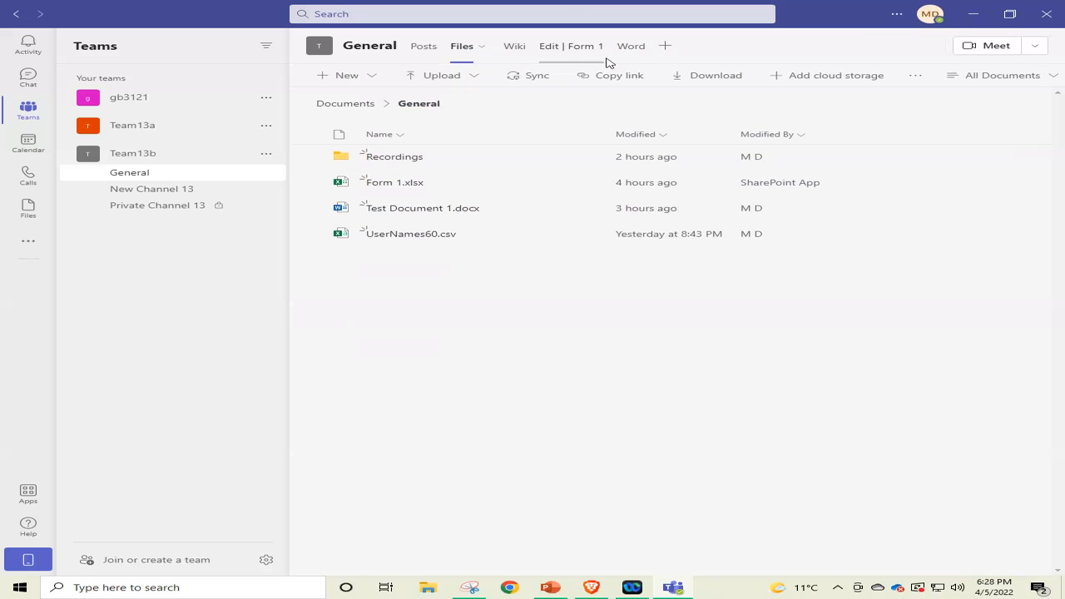
left_click(339, 77)
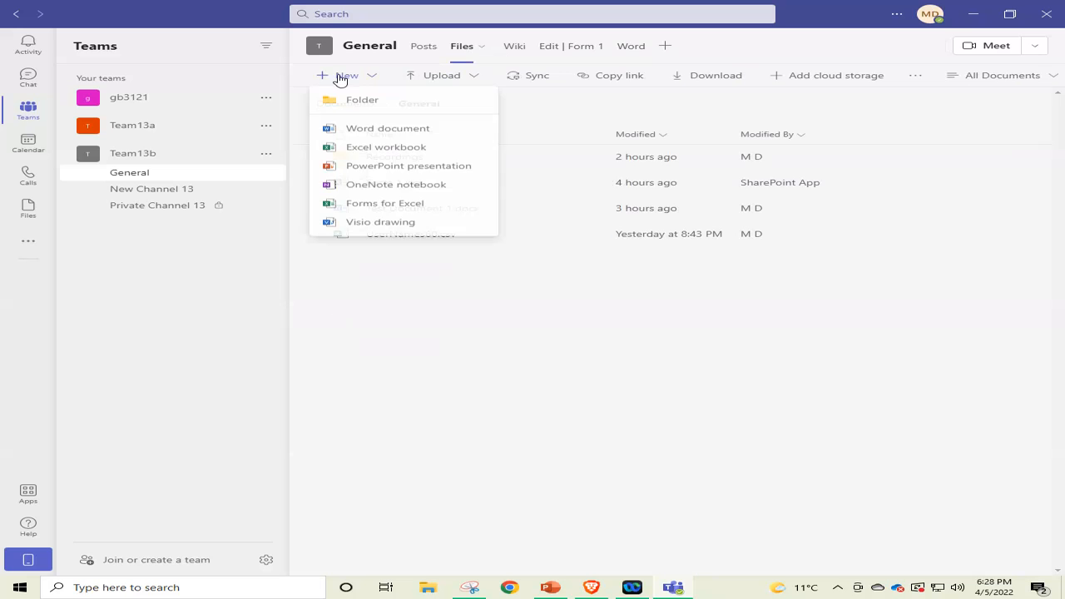
left_click(666, 46)
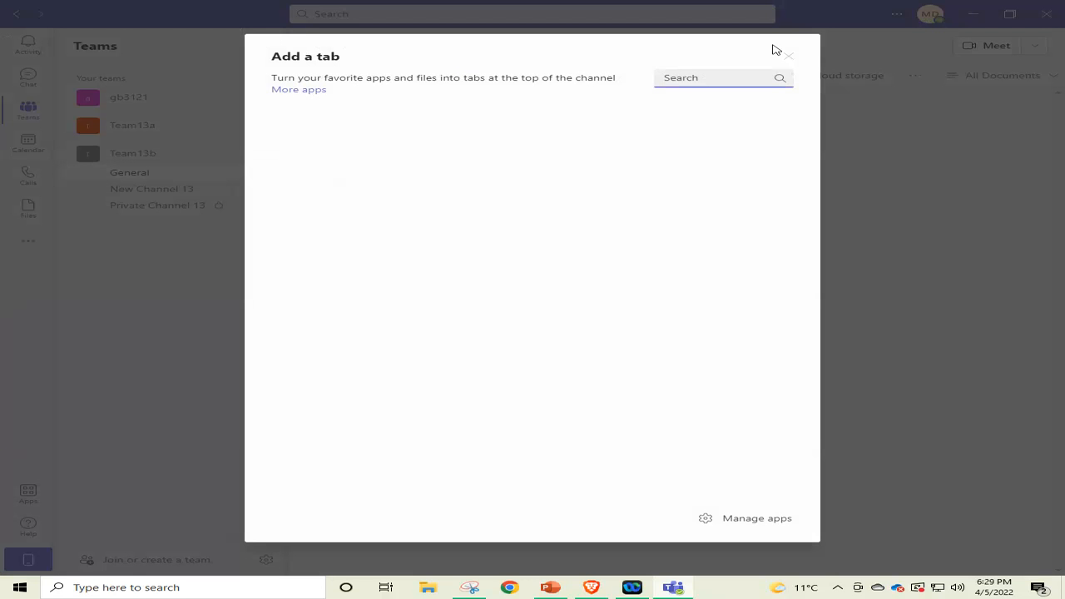
left_click(786, 58)
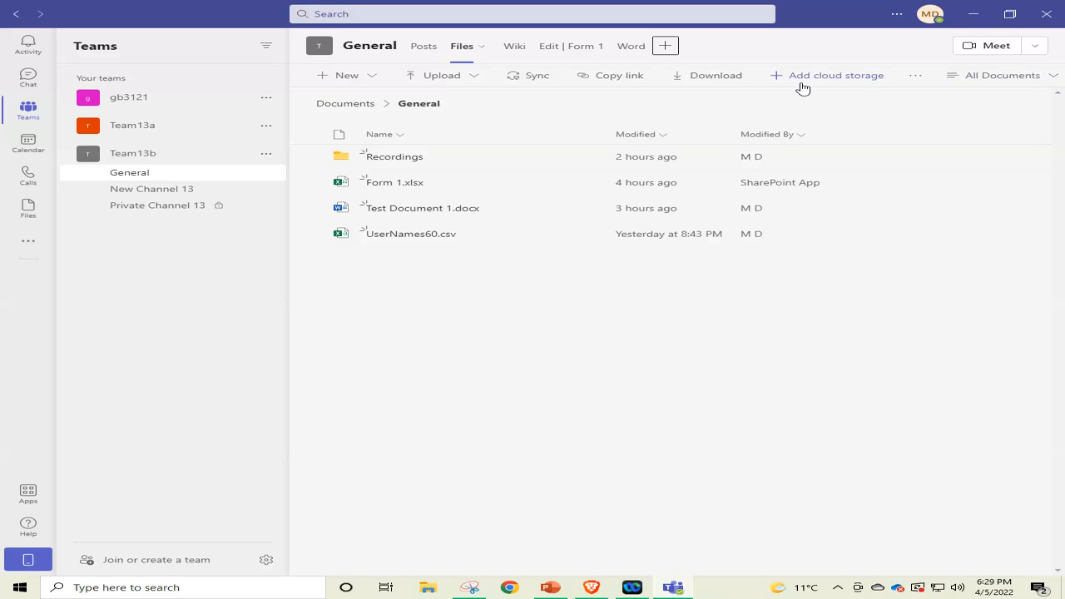
Expand the gb3121 team's channels, look at its available options and close them.
left_click(203, 99)
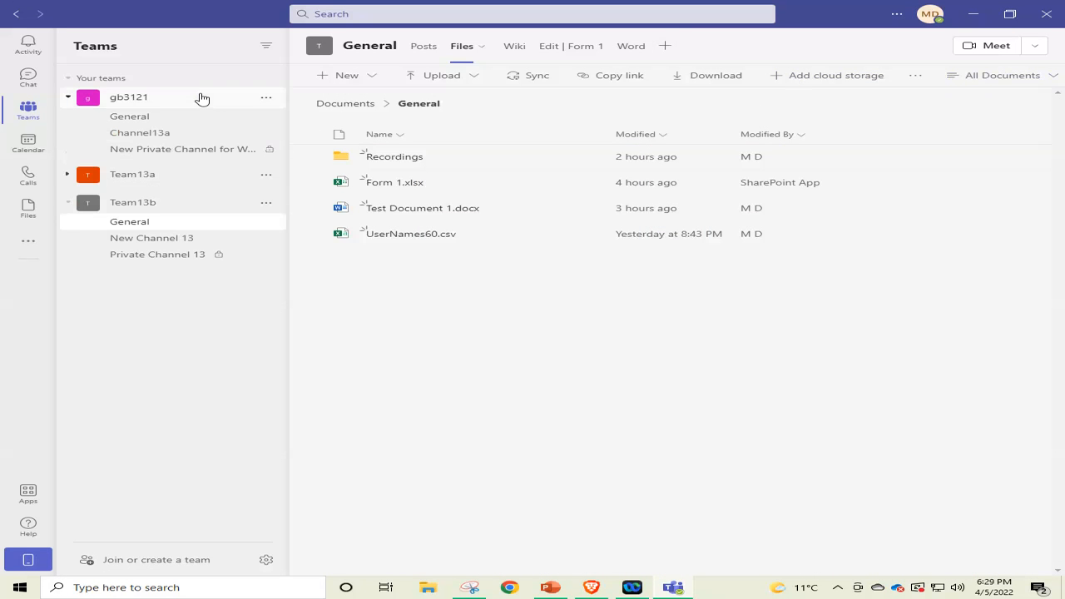
right_click(200, 99)
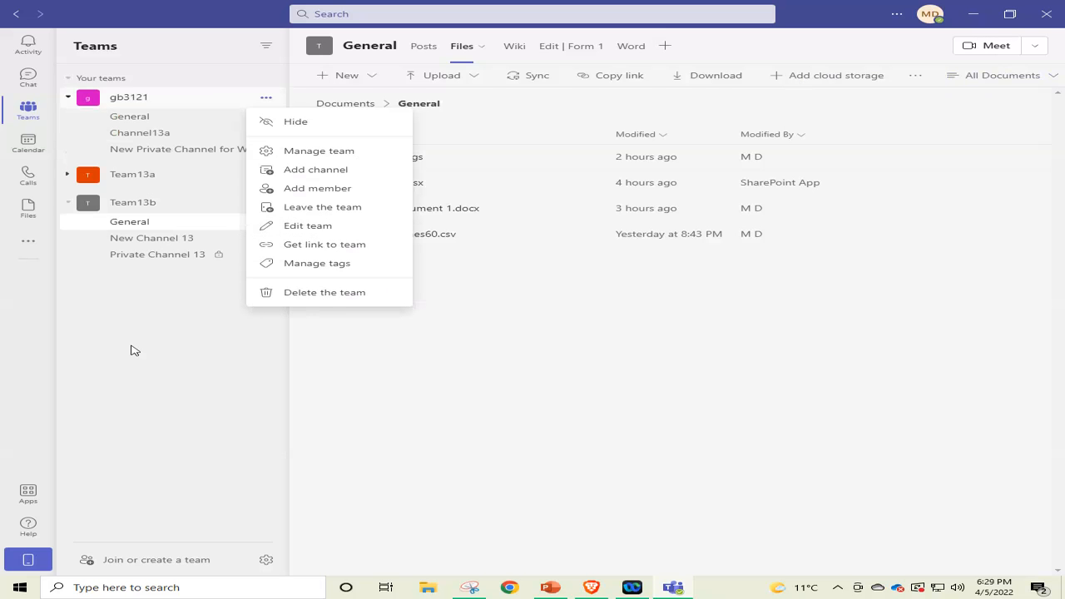
left_click(133, 377)
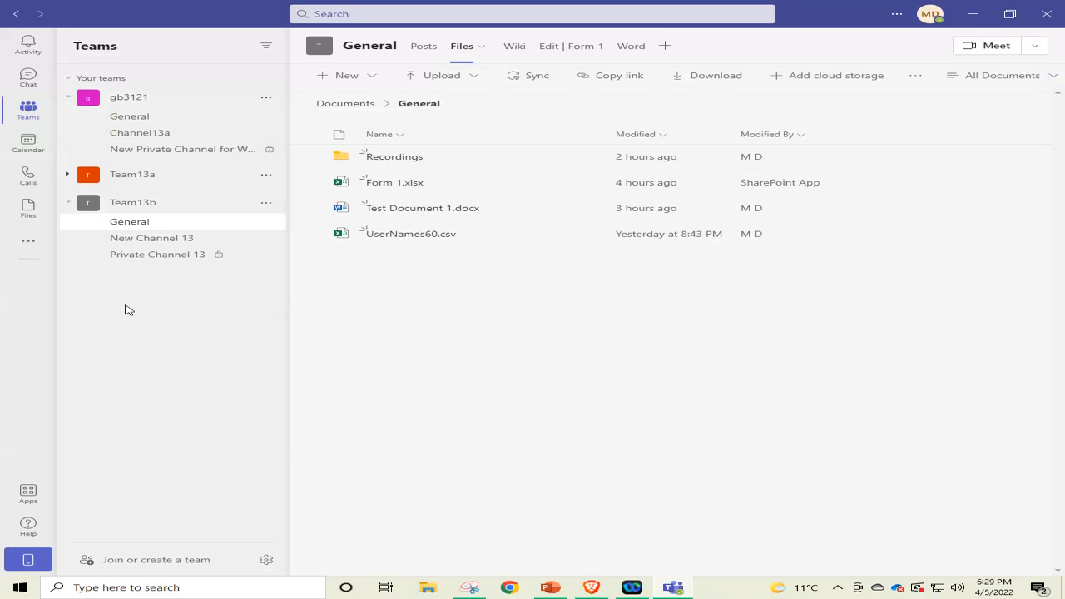
Start creating a new team from scratch and make it an Org-wide team.
left_click(182, 564)
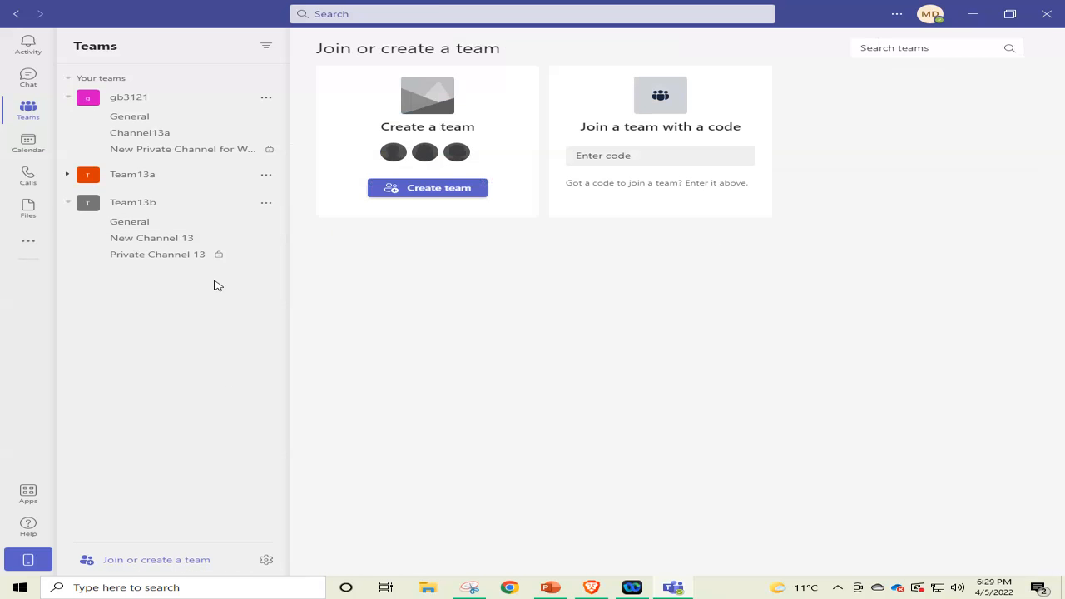
left_click(432, 190)
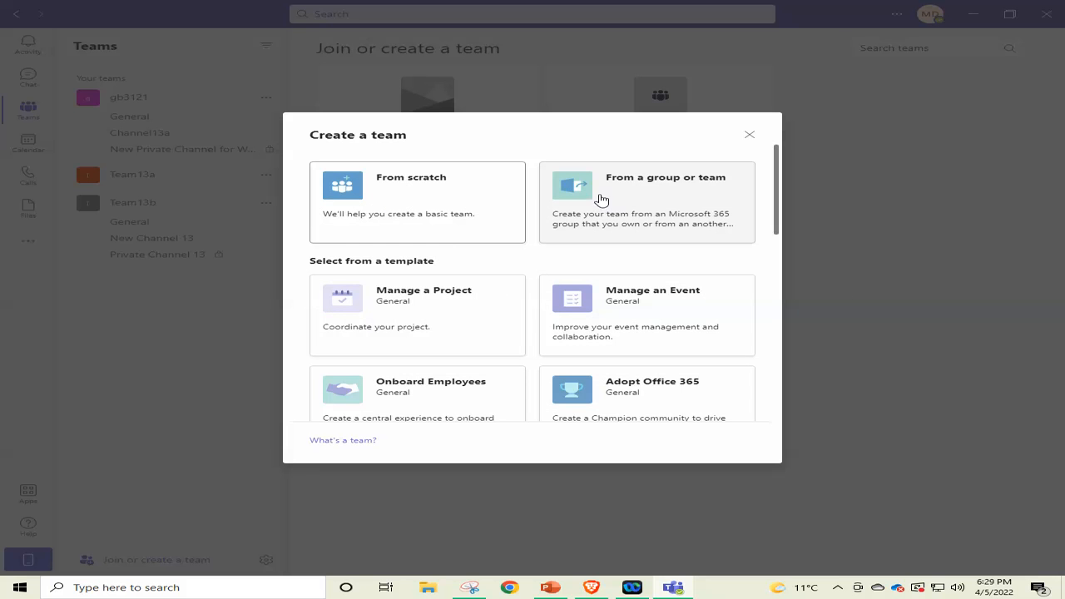
left_click(384, 189)
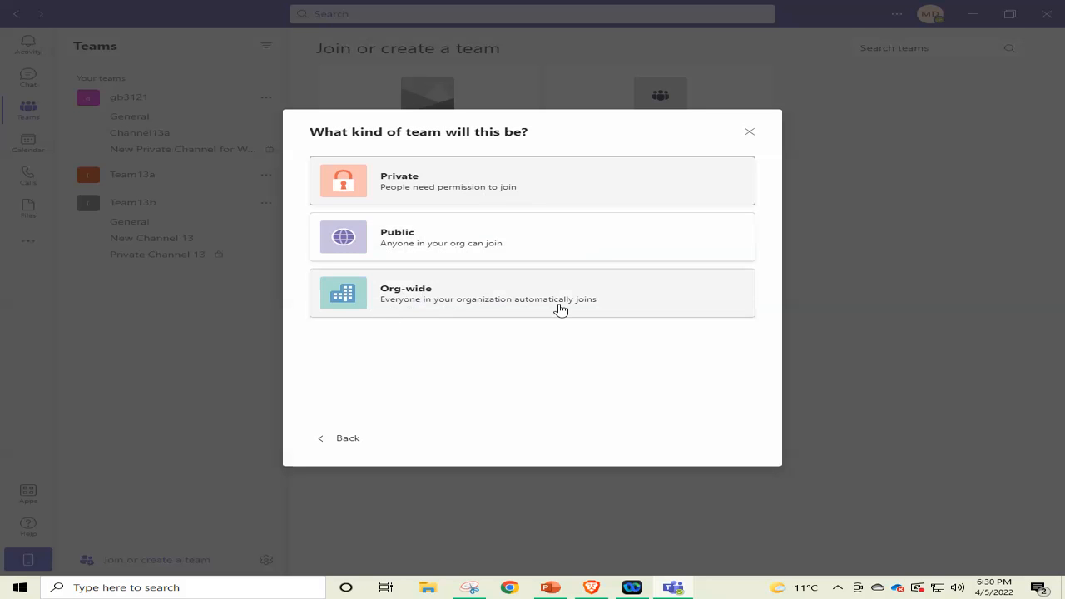
left_click(414, 297)
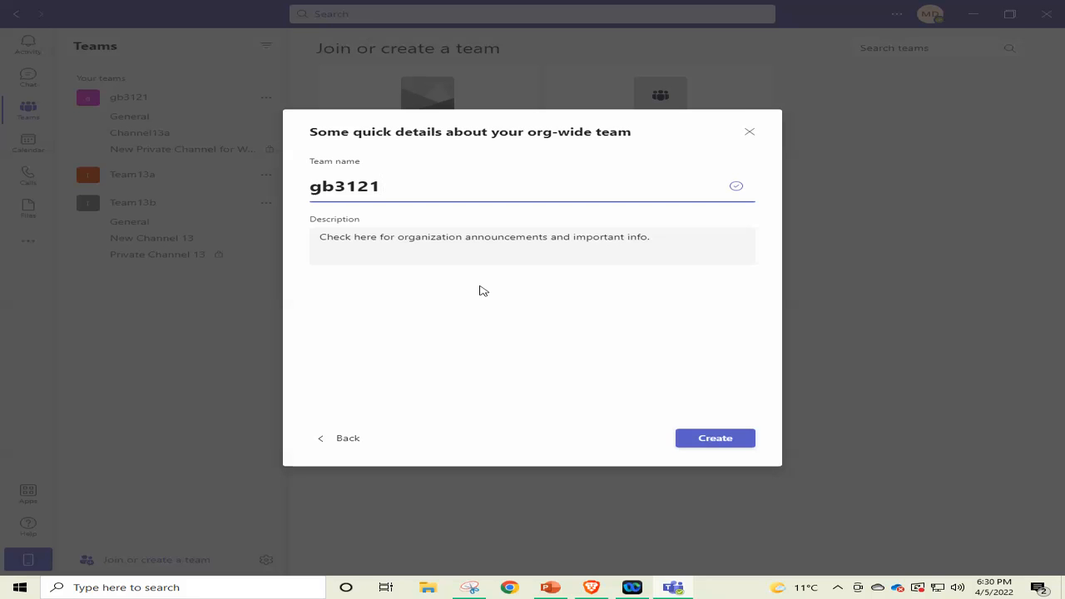
Name the org-wide team "GB3121 Team for Week 13".
type("Team for")
key("Delete")
type("G")
key("Delete")
type("B")
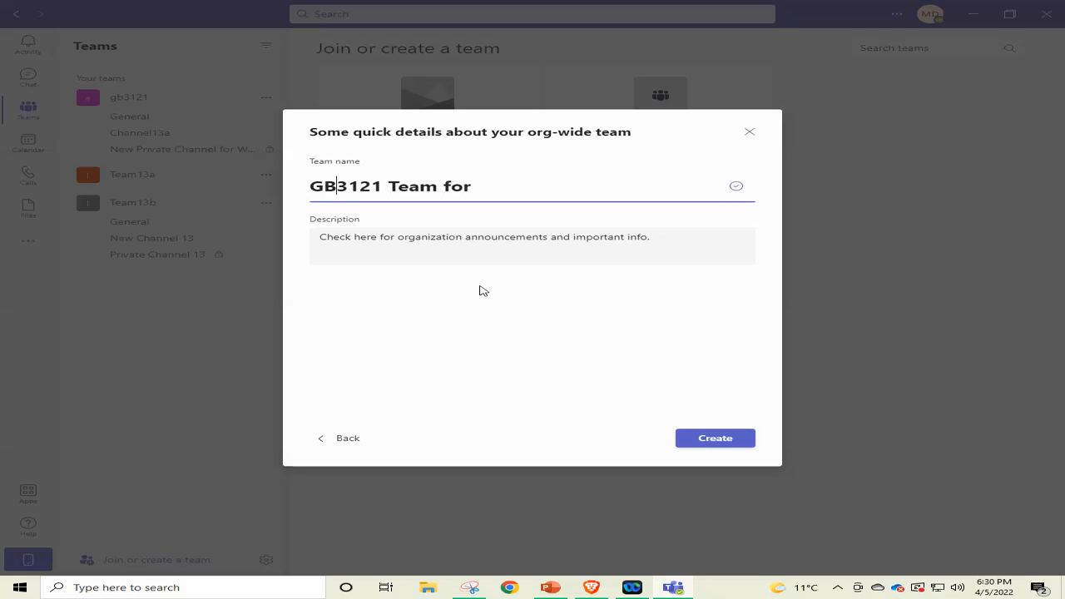
type(" Week 13")
Copy the team name to the end of the existing description and create the team.
key("ctrl+a")
key("ctrl+c")
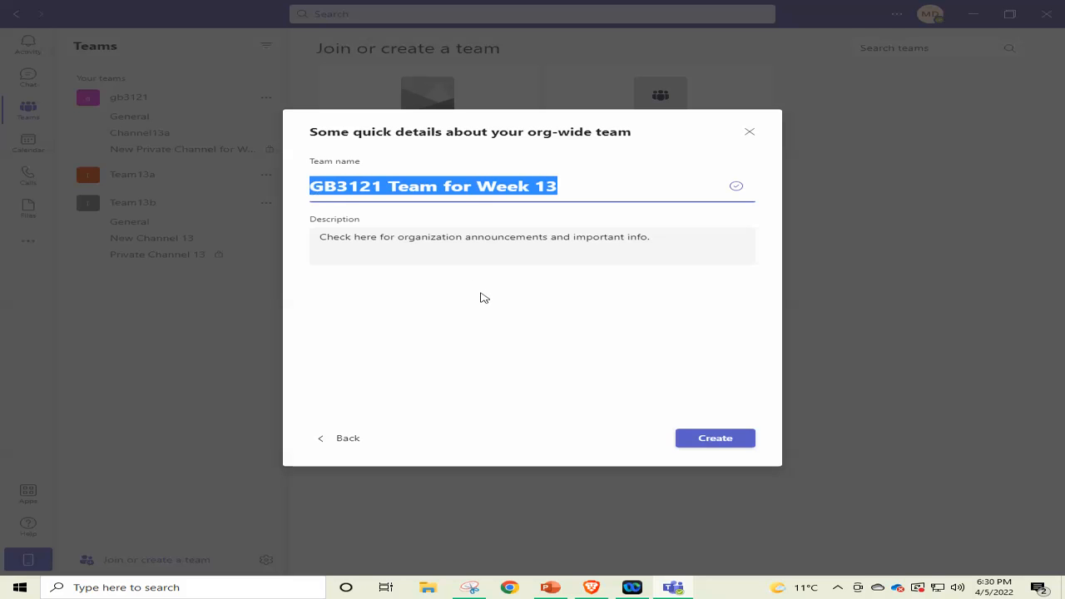
key("Tab")
key("ctrl+v")
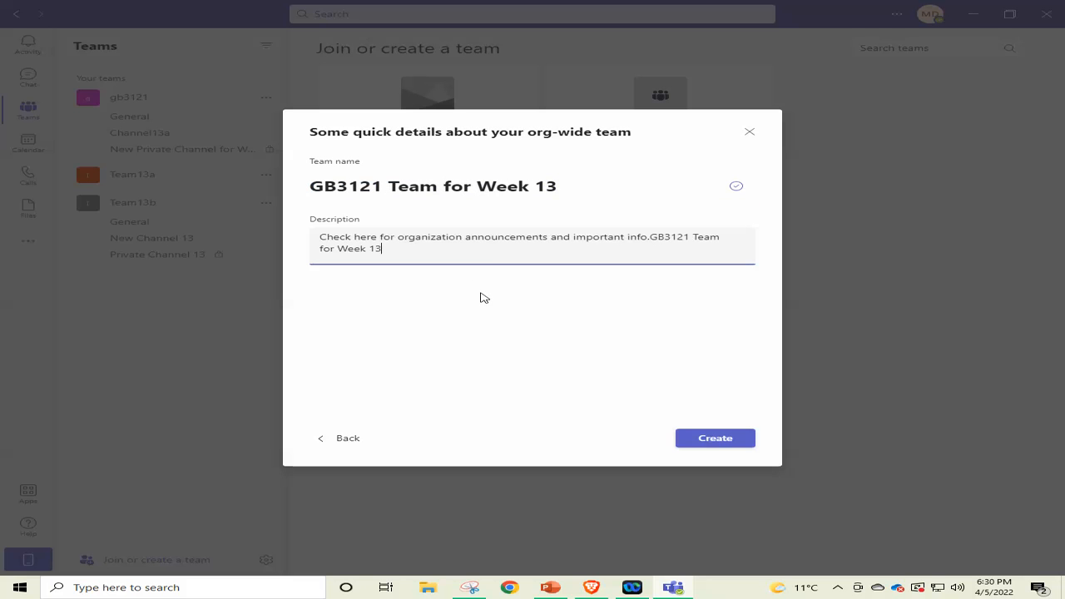
left_click(485, 240)
left_click(726, 441)
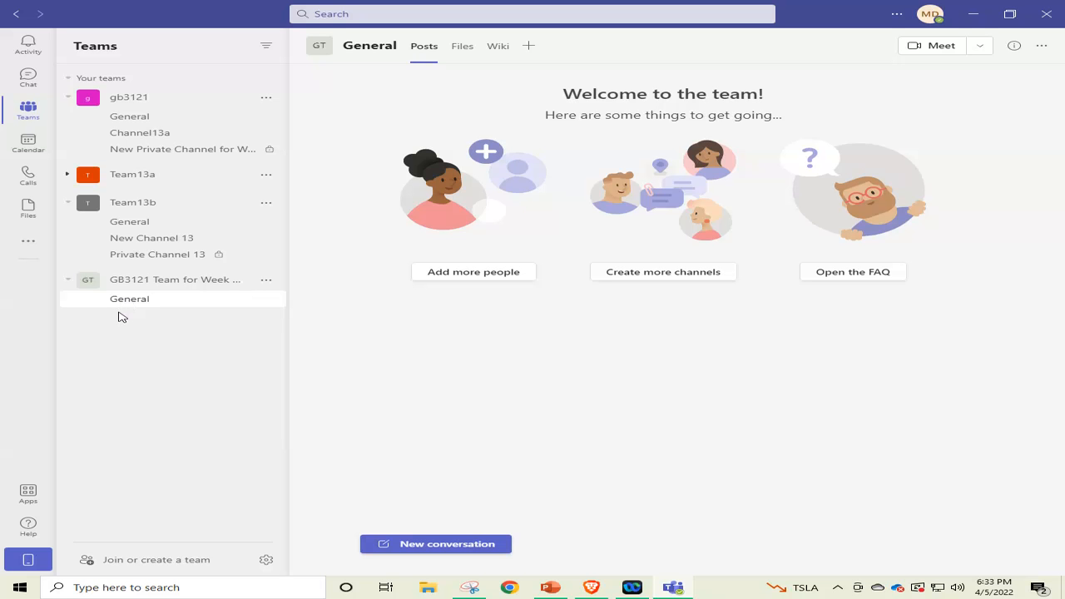
Collapse the new Week 13 team's channel list and switch to PowerPoint to look through the slides around slide 33.
left_click(131, 283)
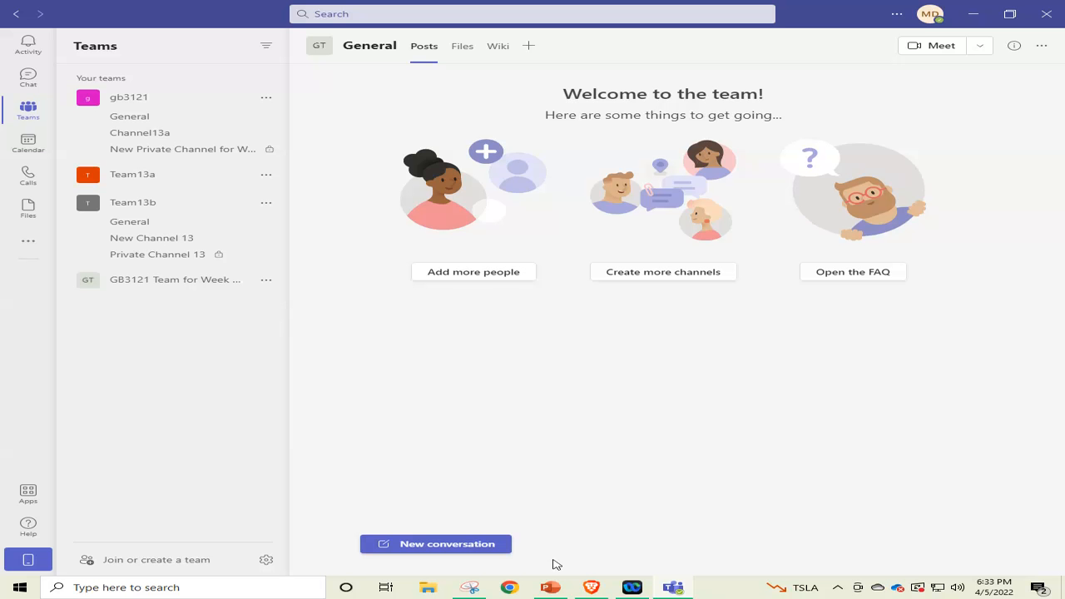
left_click(550, 588)
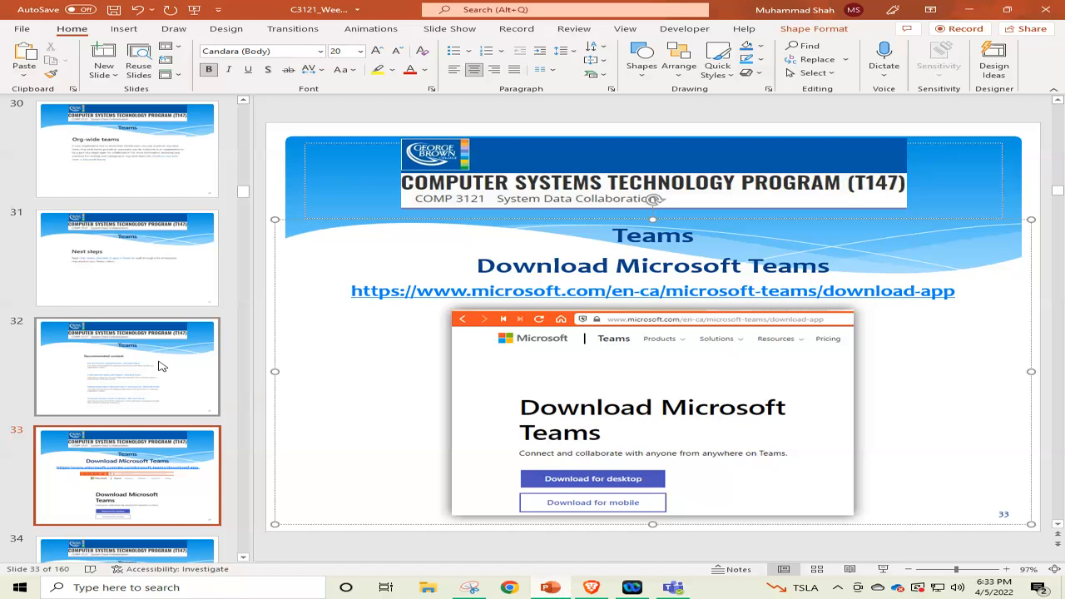
scroll(154, 364, "up", 2)
scroll(152, 362, "down", 5)
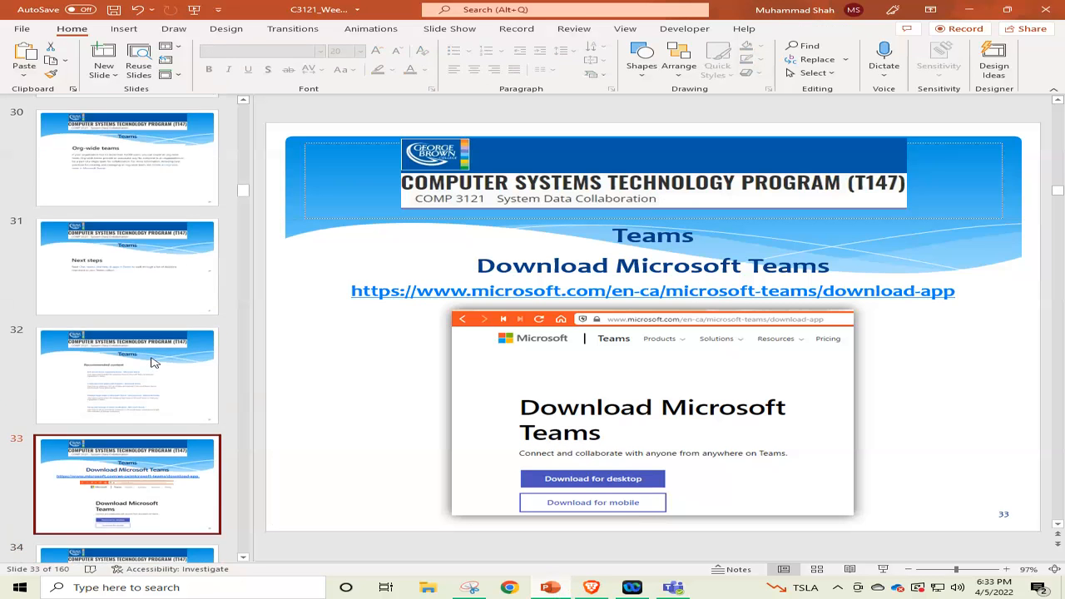